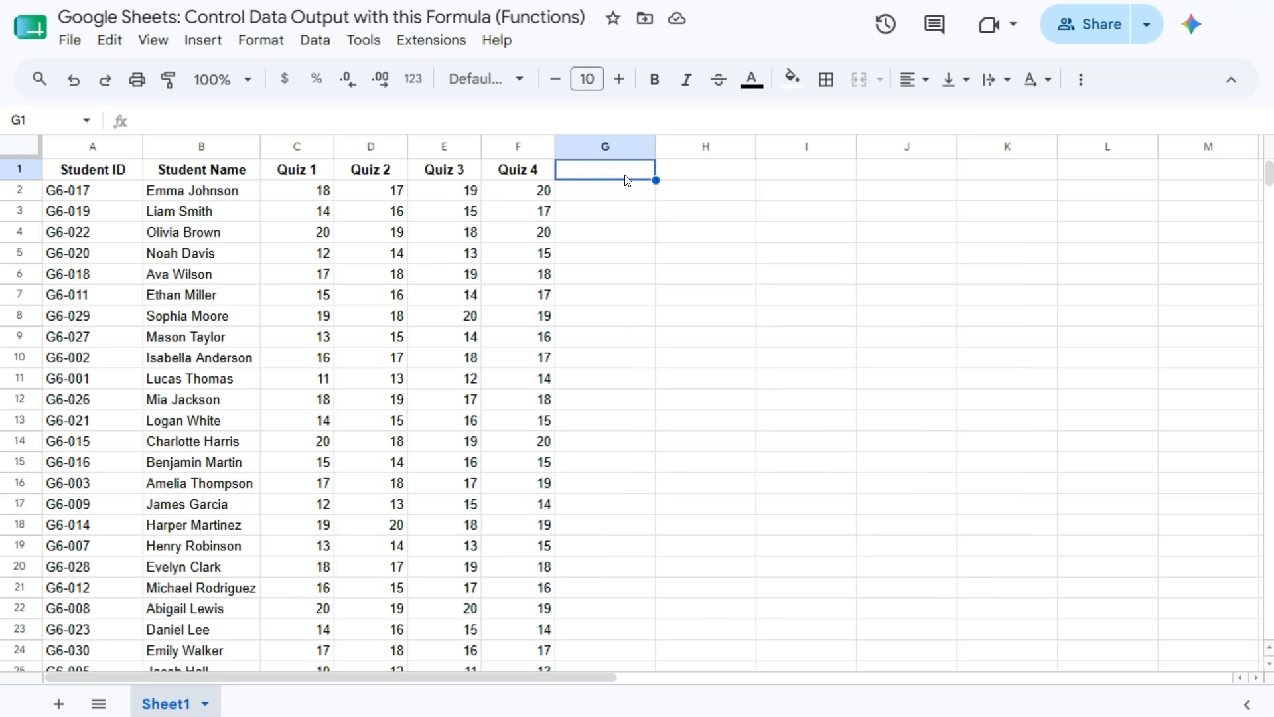
Enter a SORT formula in H2 that sorts B2:F31 by column 2 in descending order, using FALSE for is_ascending
{"action": "left_click", "coordinate": [703, 193]}
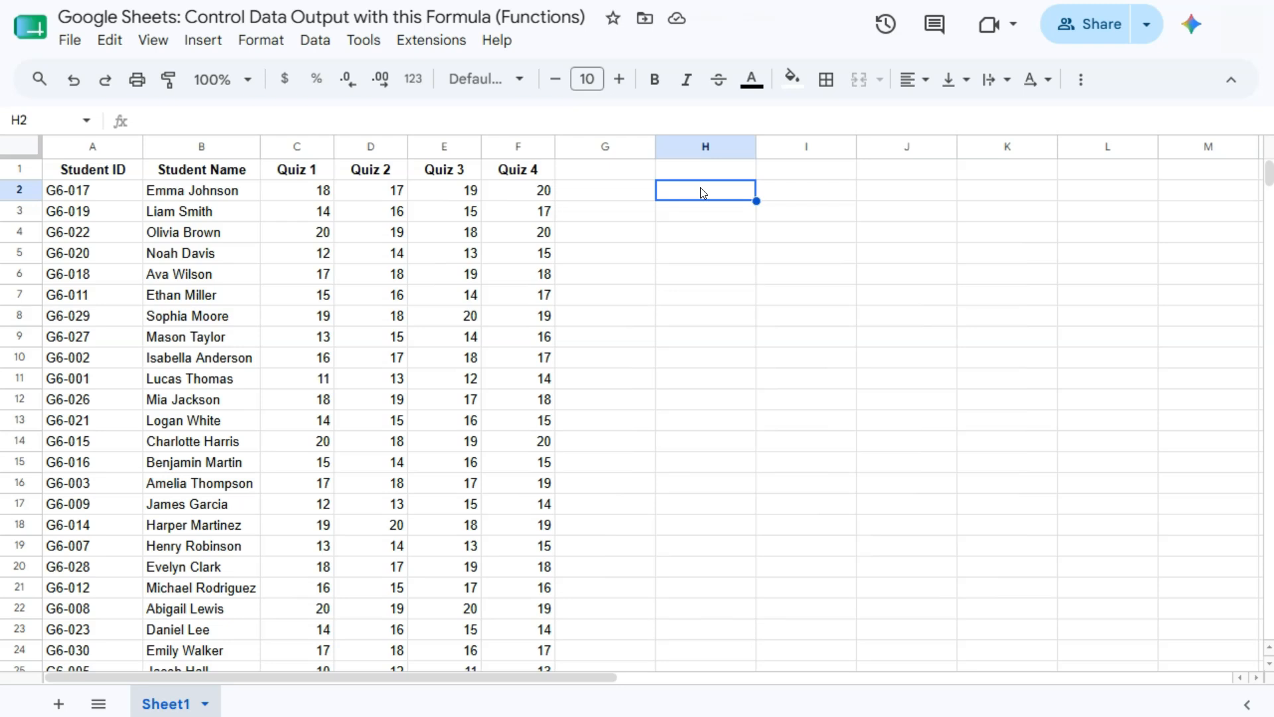
{"action": "type", "text": "="}
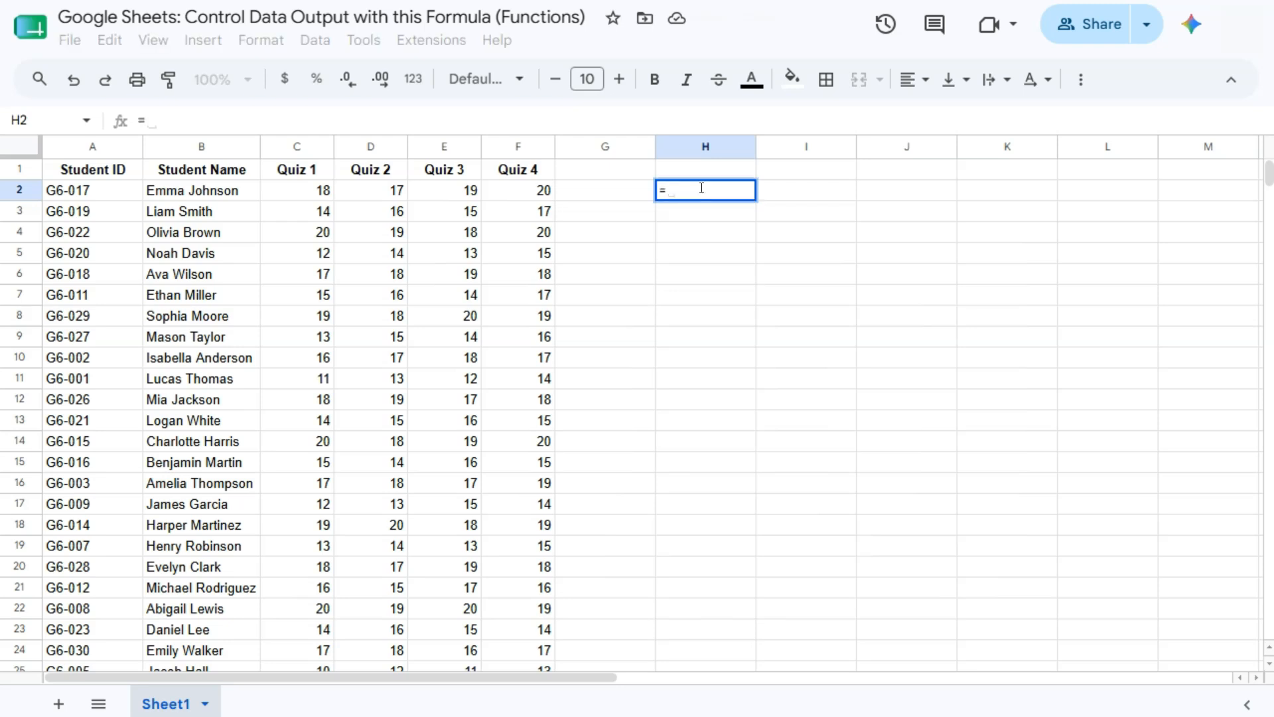
{"action": "type", "text": "sort"}
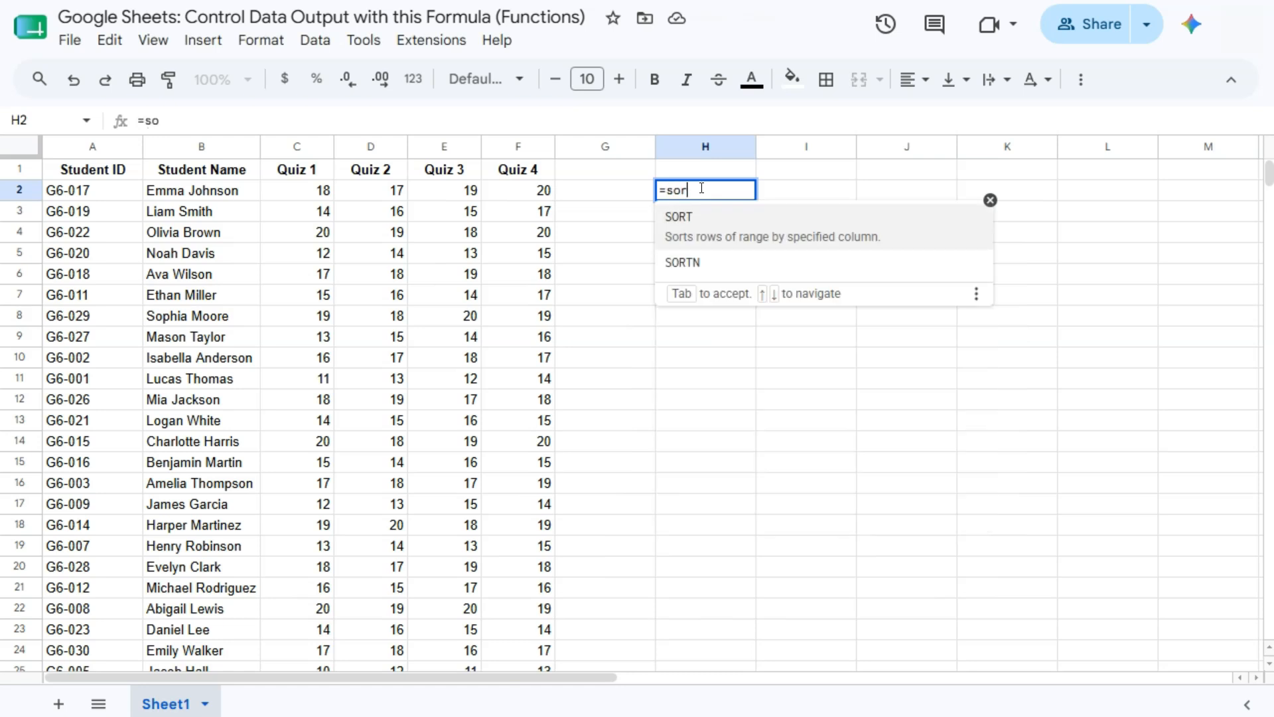
{"action": "left_click", "coordinate": [703, 231]}
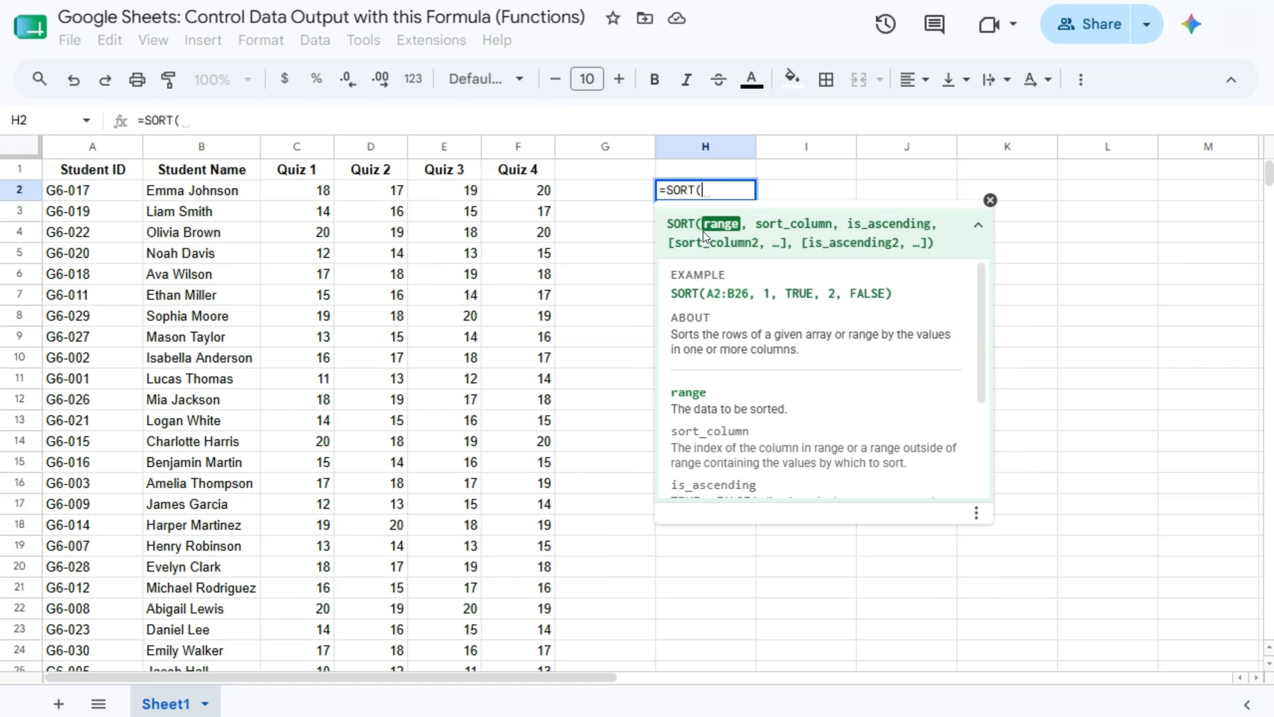
{"action": "left_click_drag", "start_coordinate": [228, 189], "coordinate": [509, 594]}
{"action": "scroll", "coordinate": [475, 421], "scroll_direction": "down", "scroll_amount": 3}
{"action": "scroll", "coordinate": [489, 489], "scroll_direction": "up", "scroll_amount": 3}
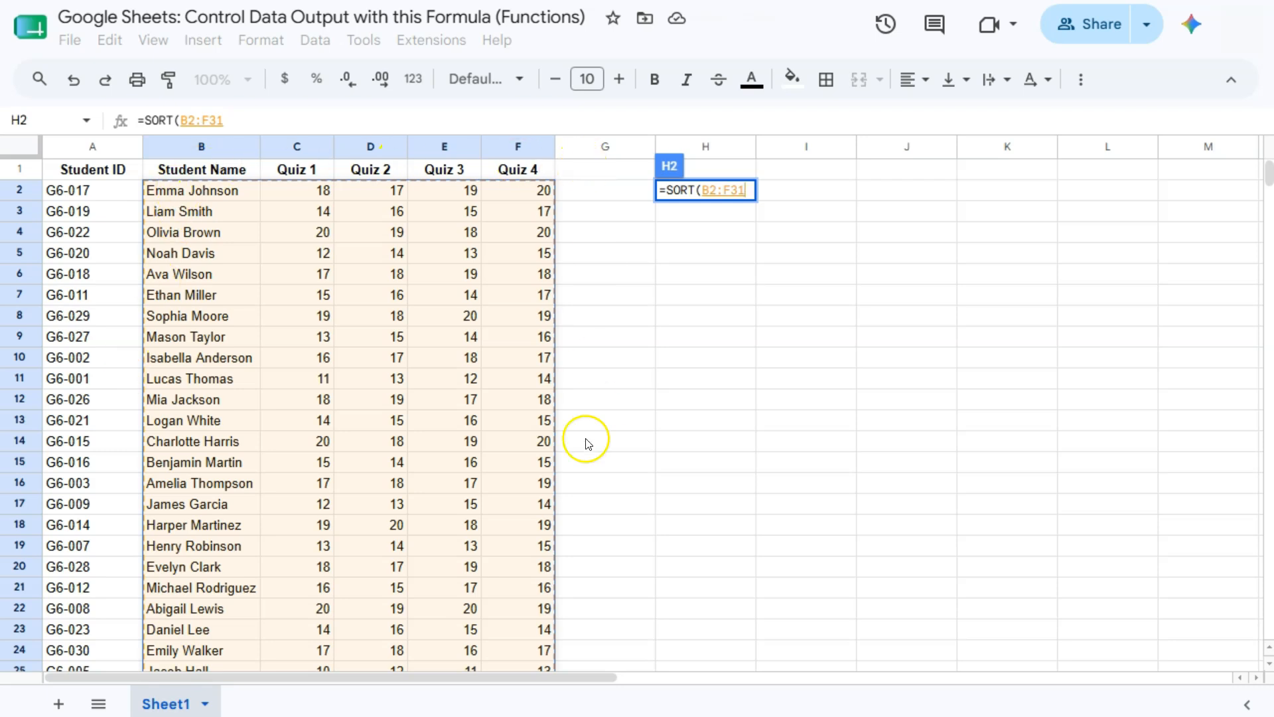
{"action": "type", "text": ","}
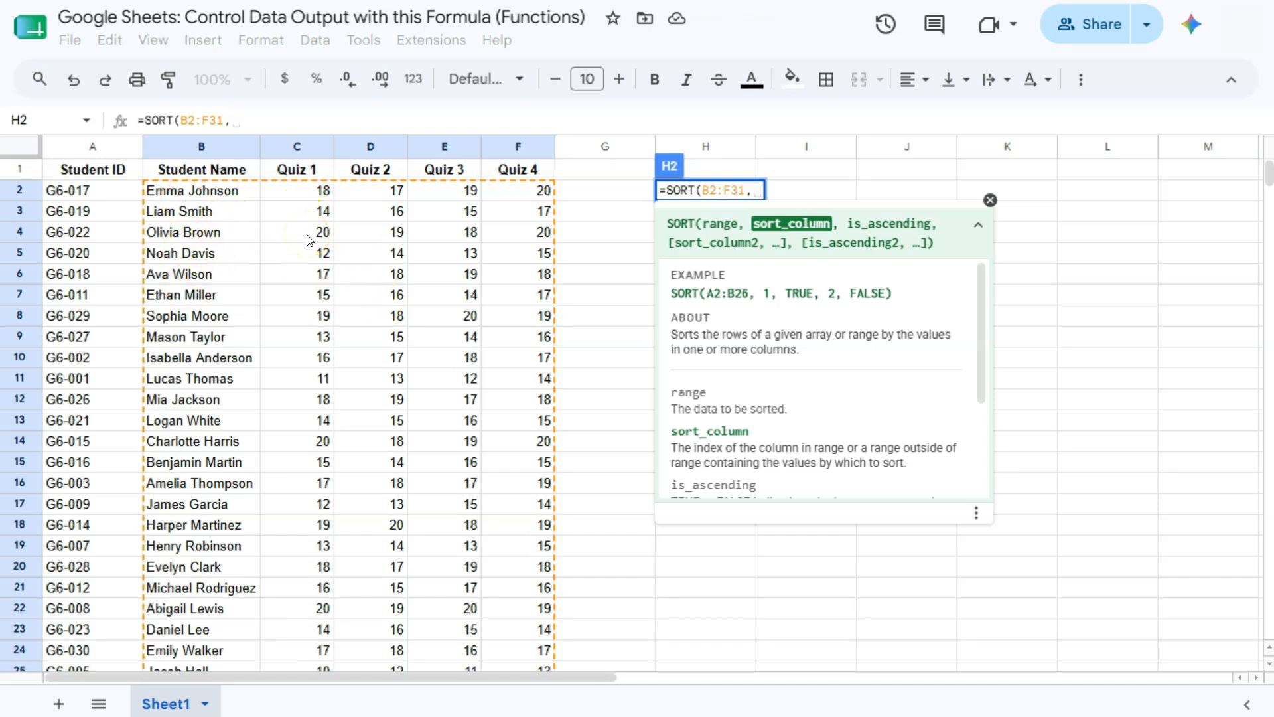
{"action": "type", "text": "2,"}
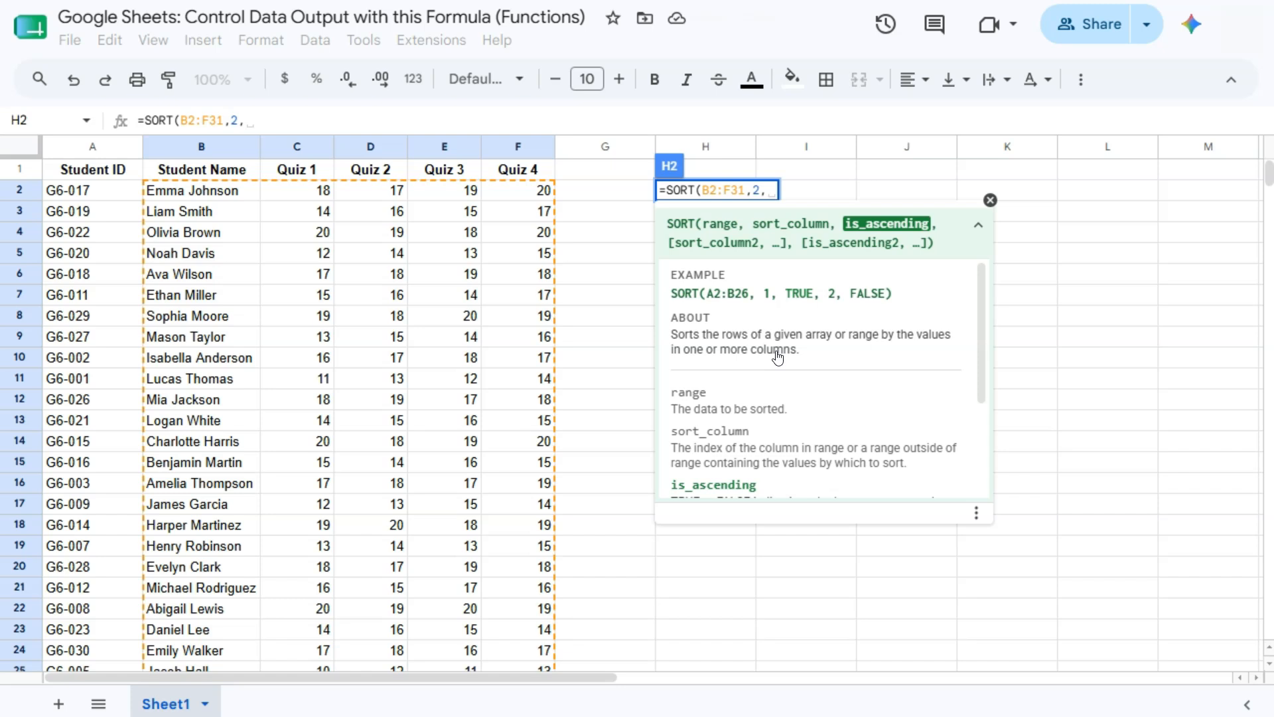
{"action": "type", "text": "FALSE"}
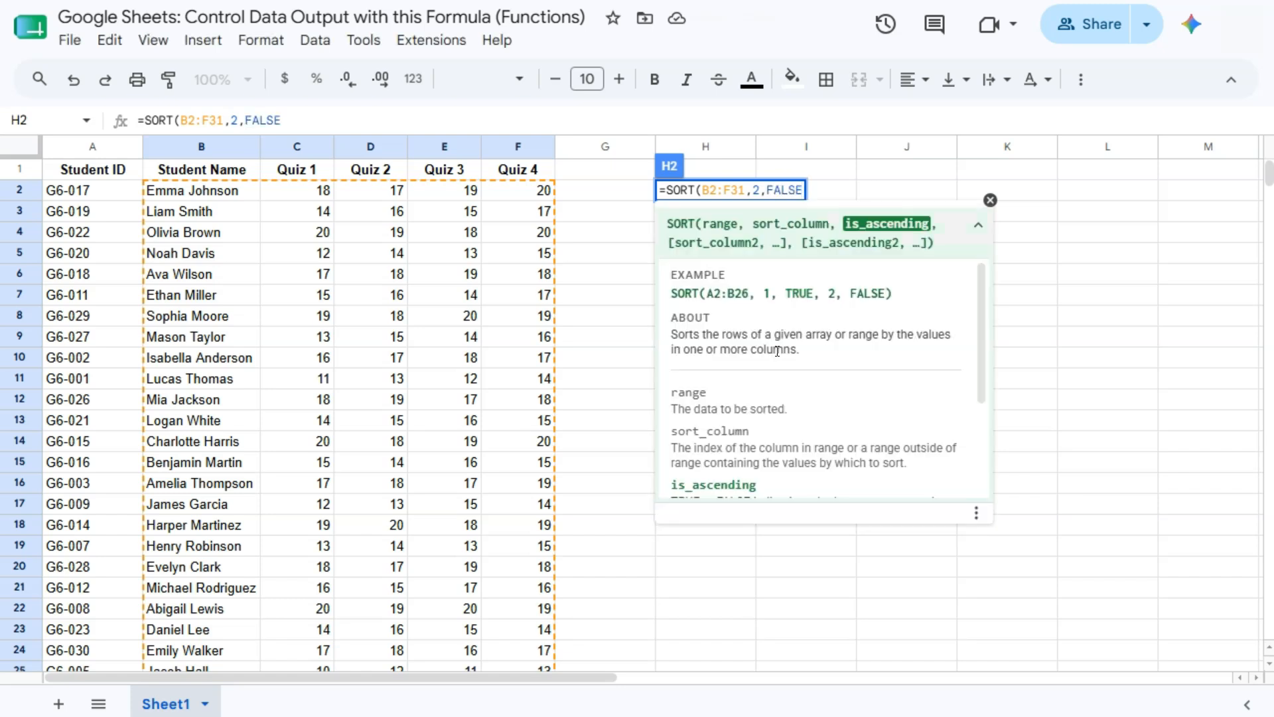
{"action": "key", "text": "Return"}
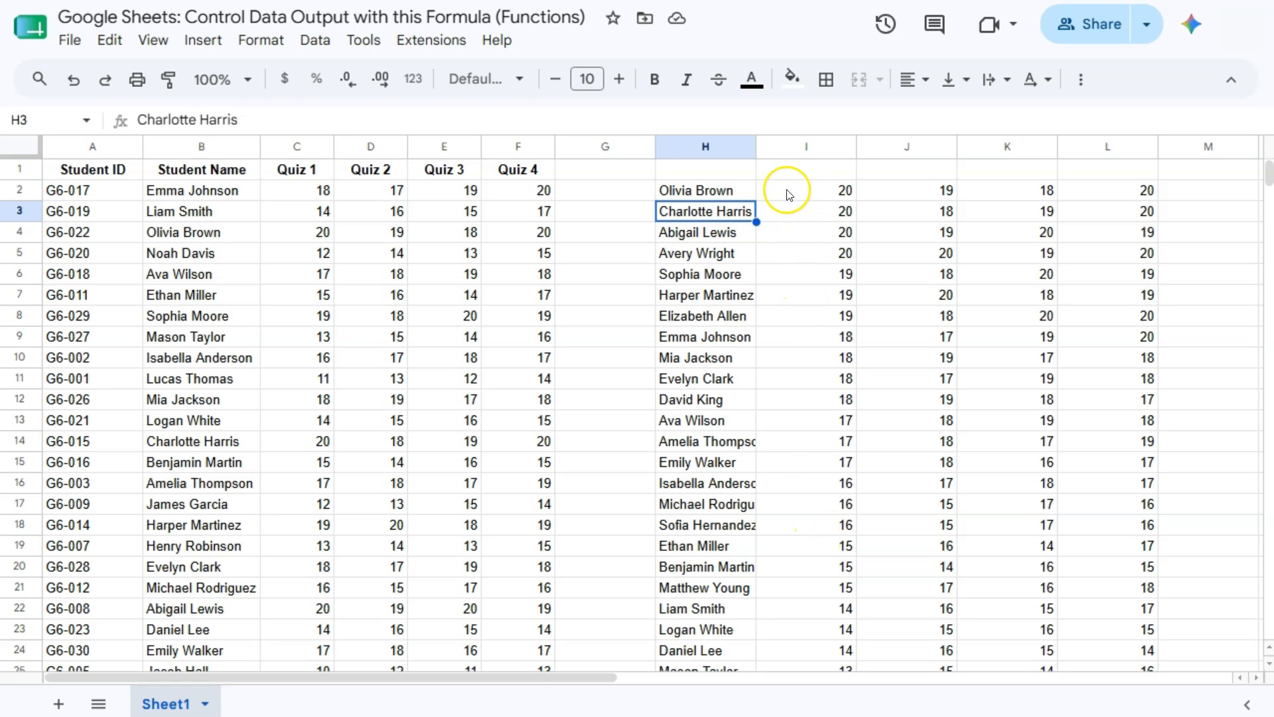
Start wrapping the SORT formula in H2 inside an ARRAY_CONSTRAIN function, keeping SORT as the input range
{"action": "scroll", "coordinate": [795, 311], "scroll_direction": "down", "scroll_amount": 5}
{"action": "scroll", "coordinate": [799, 371], "scroll_direction": "down", "scroll_amount": 4}
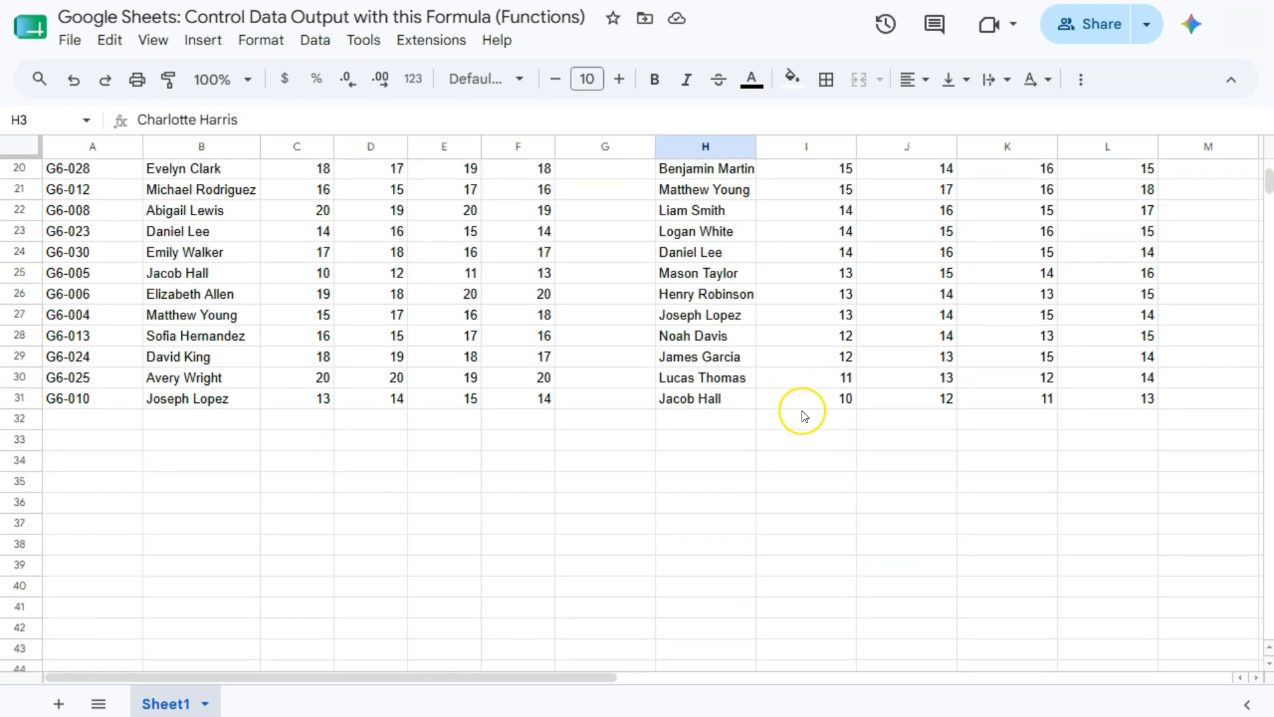
{"action": "scroll", "coordinate": [802, 510], "scroll_direction": "up", "scroll_amount": 7}
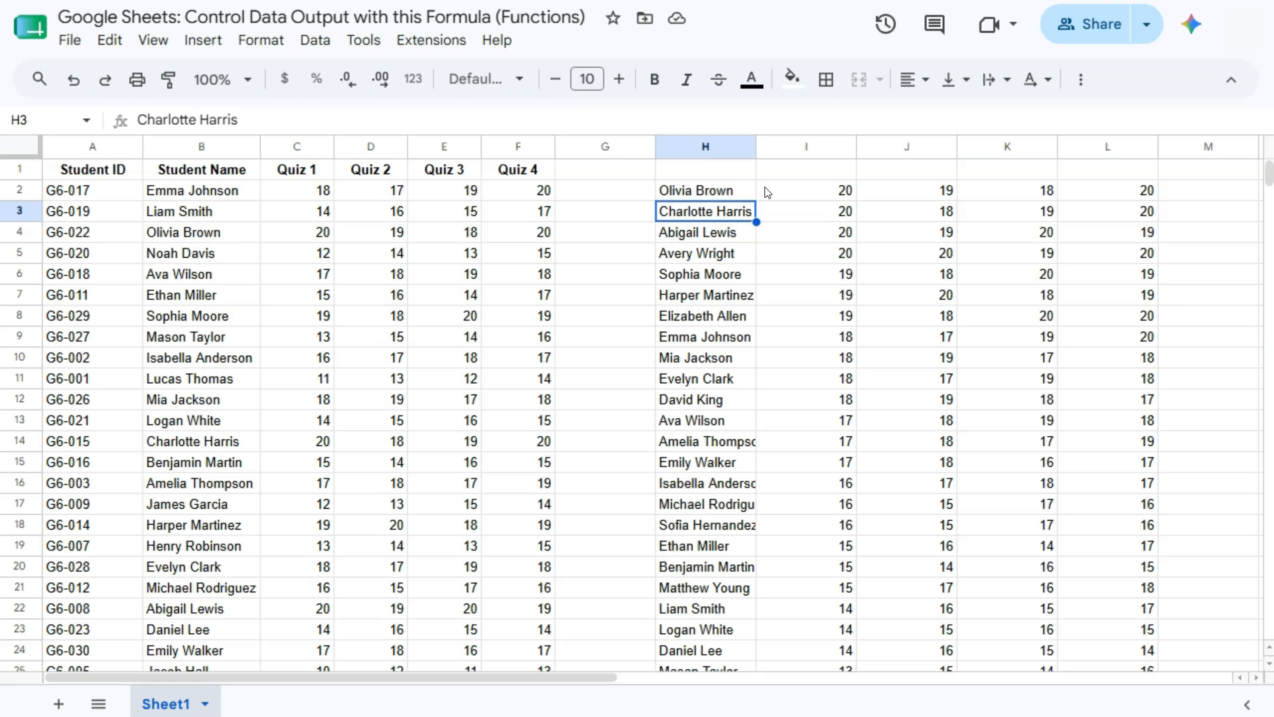
{"action": "left_click", "coordinate": [702, 192]}
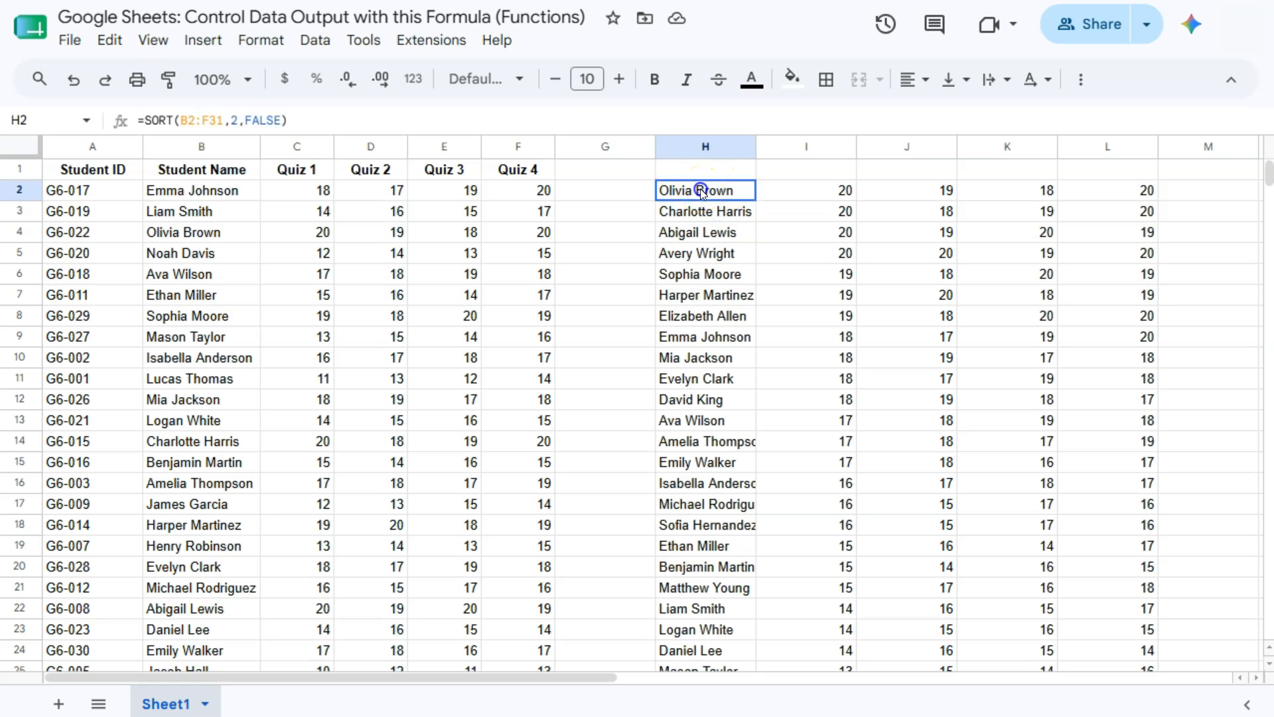
{"action": "double_click", "coordinate": [699, 188]}
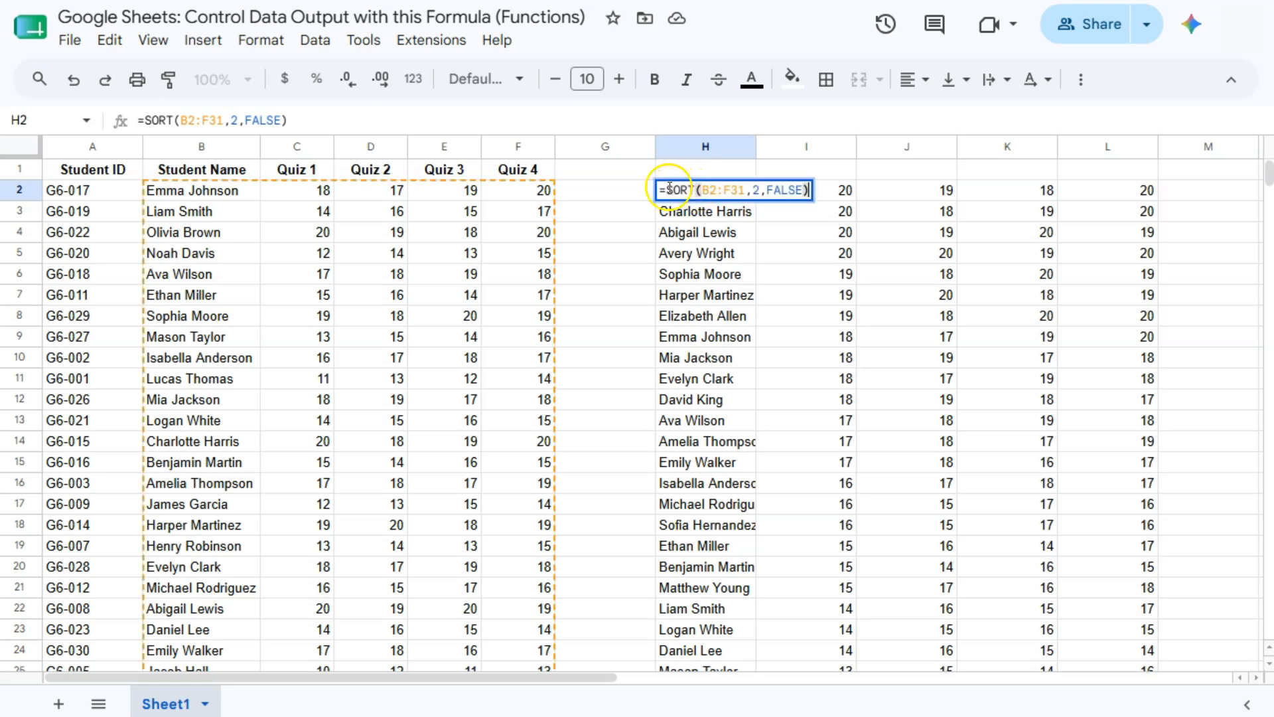
{"action": "left_click", "coordinate": [669, 187]}
{"action": "type", "text": "ARRA"}
{"action": "type", "text": "Y_"}
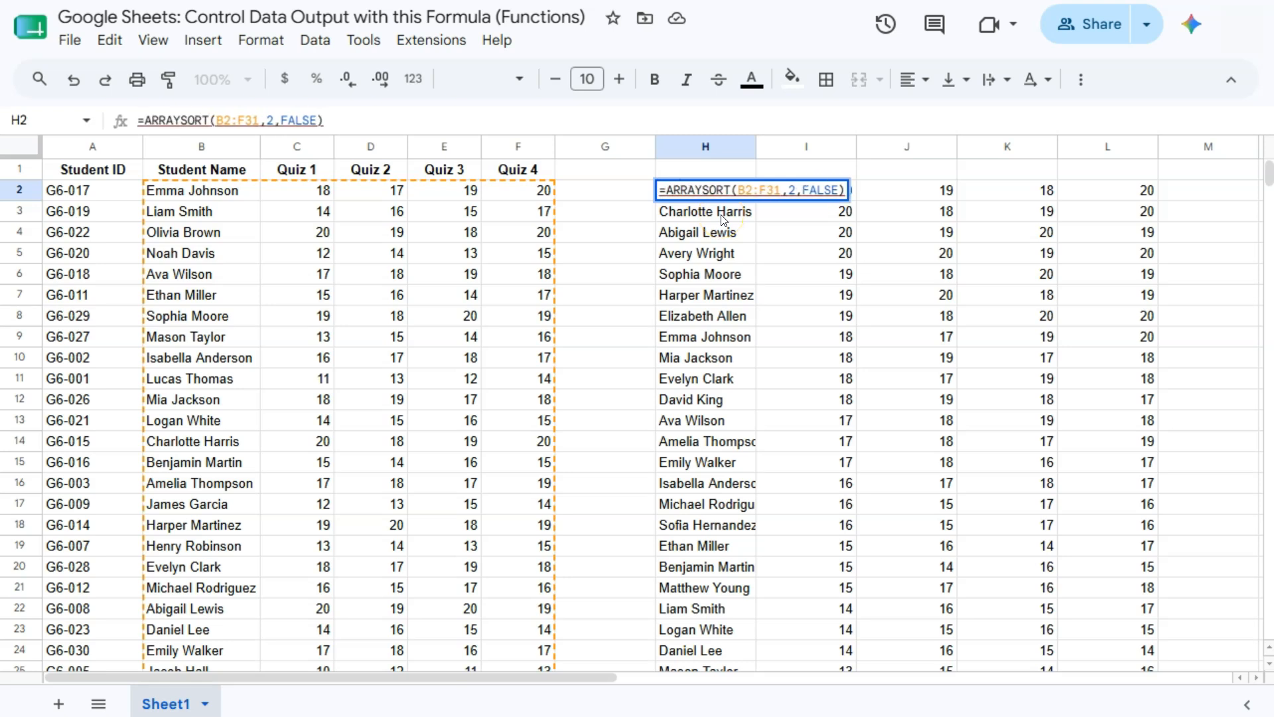
{"action": "type", "text": "CONSTRAIN"}
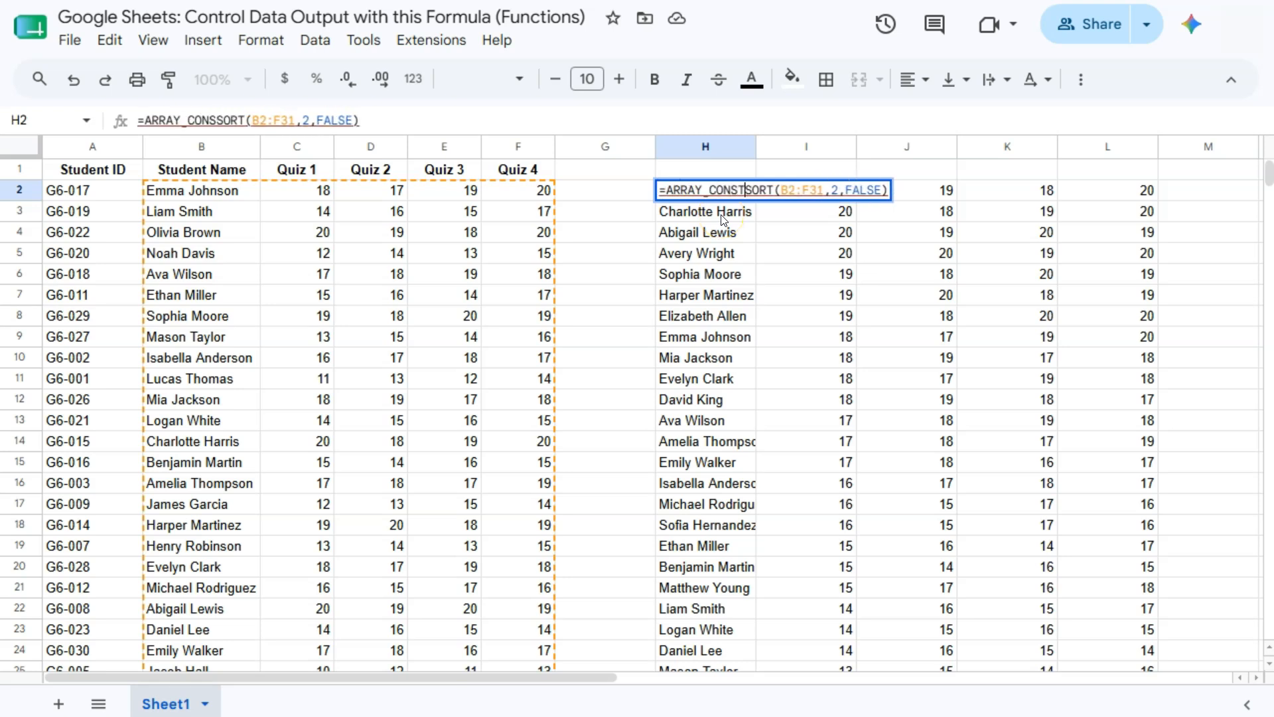
{"action": "type", "text": "("}
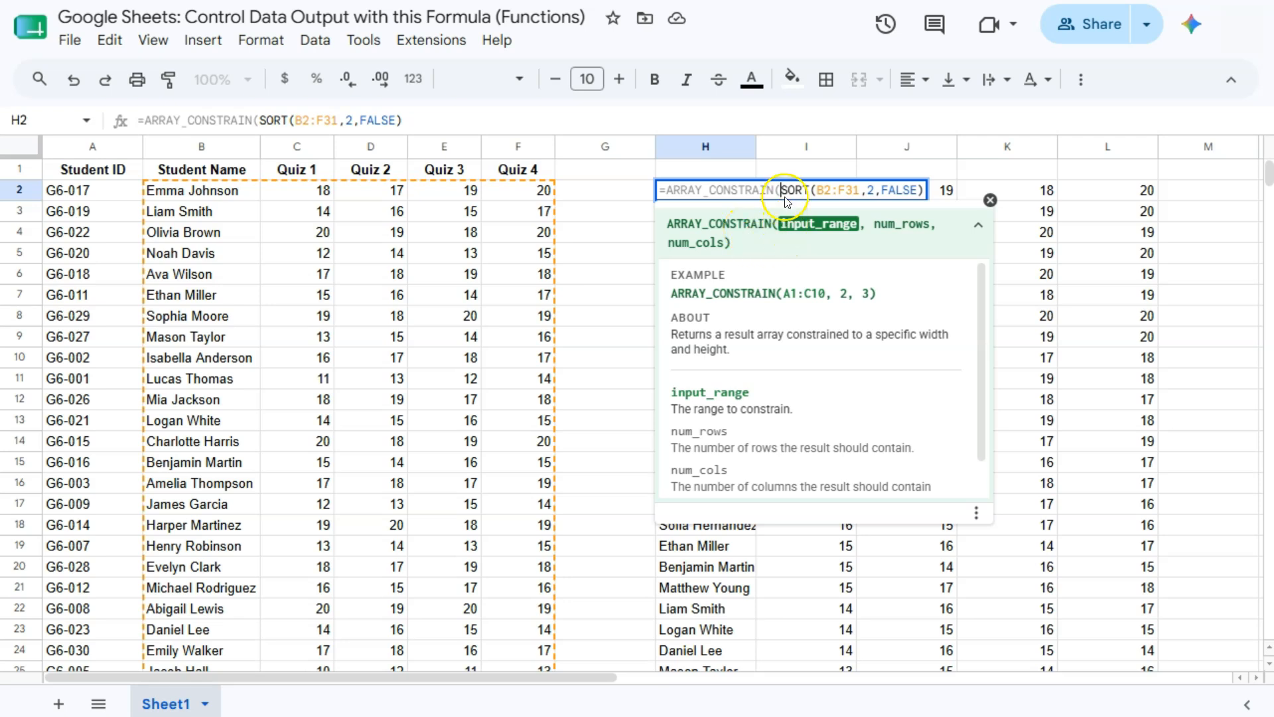
Complete the ARRAY_CONSTRAIN formula in H2 with 10 rows and 2 columns after the SORT argument
{"action": "left_click", "coordinate": [918, 192]}
{"action": "type", "text": ","}
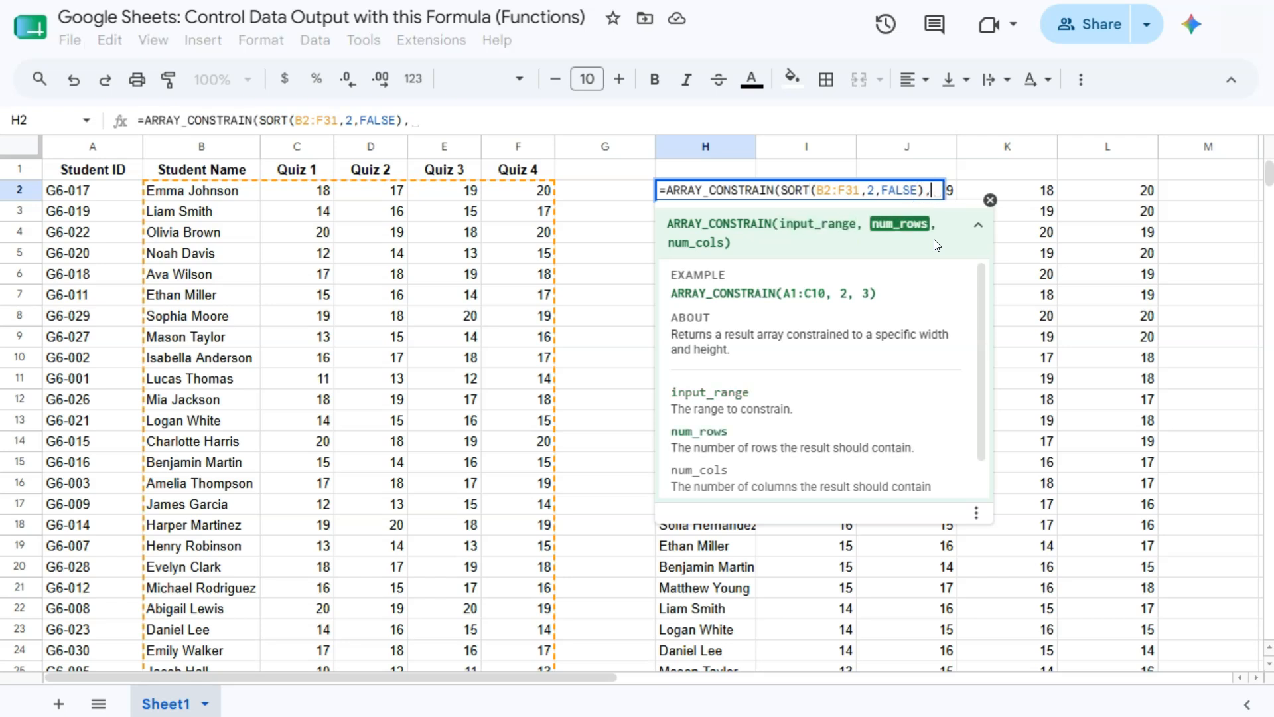
{"action": "left_click", "coordinate": [924, 240]}
{"action": "type", "text": "10"}
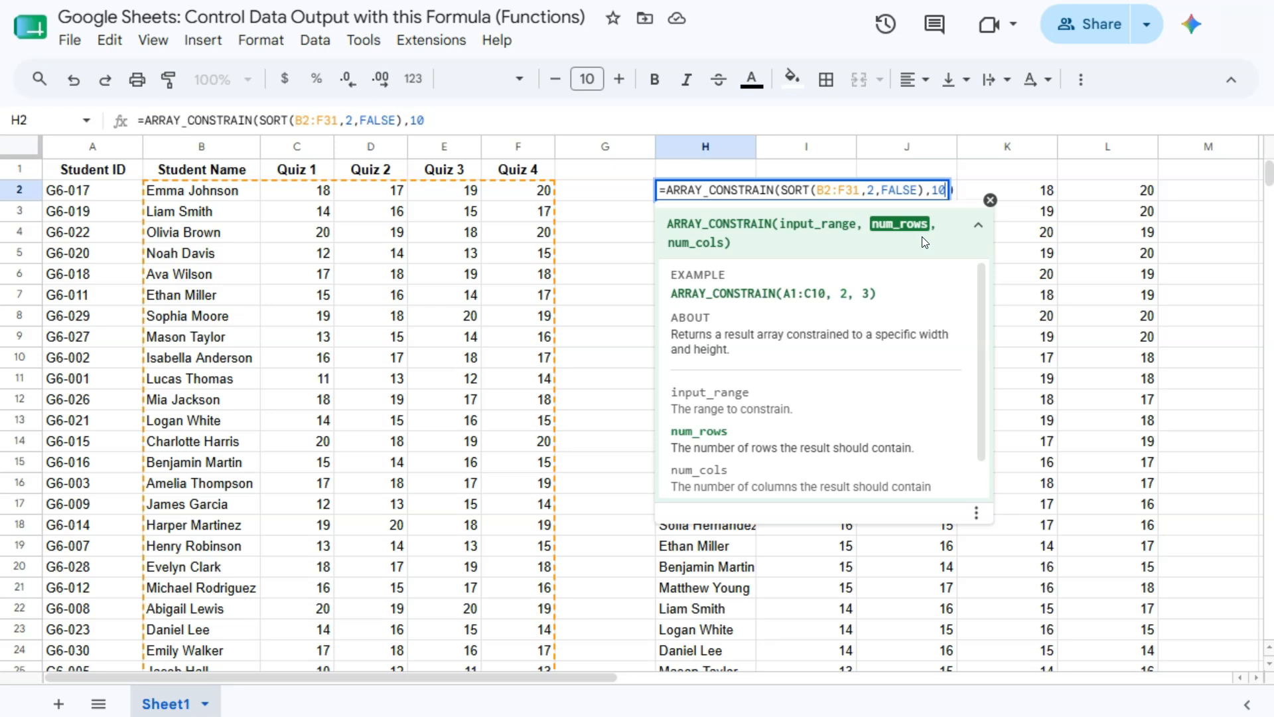
{"action": "type", "text": ","}
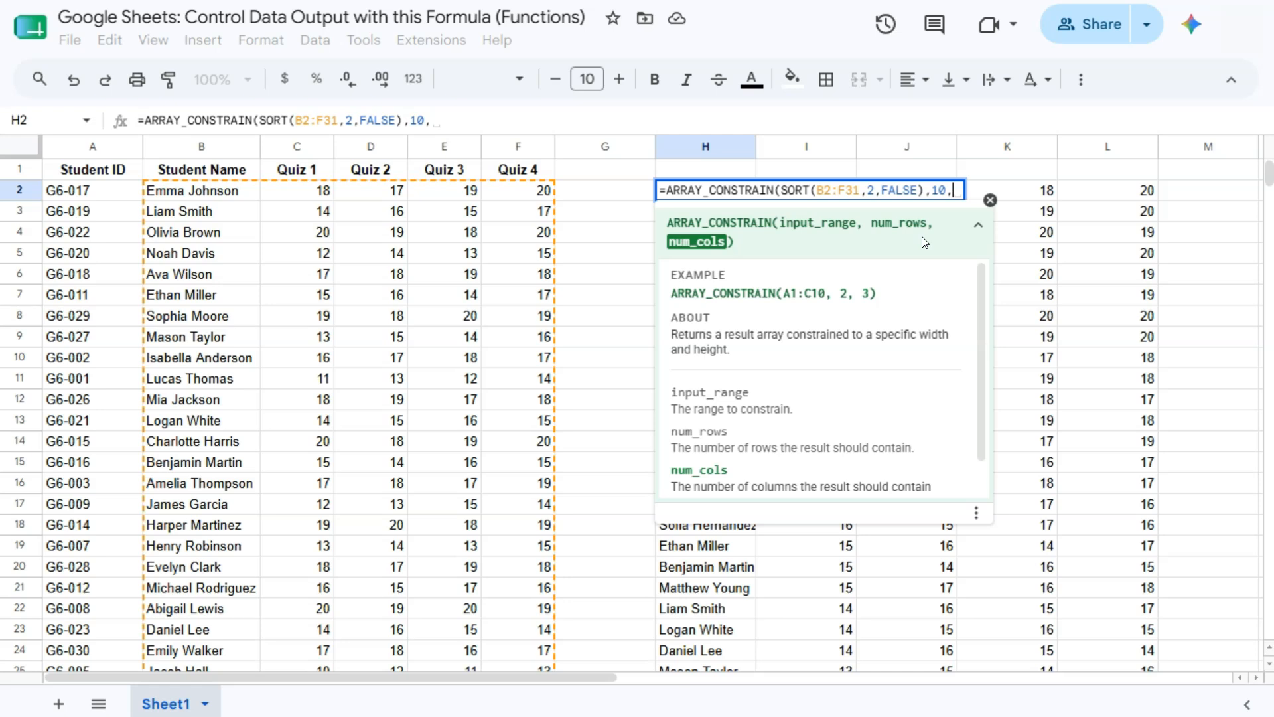
{"action": "type", "text": "2"}
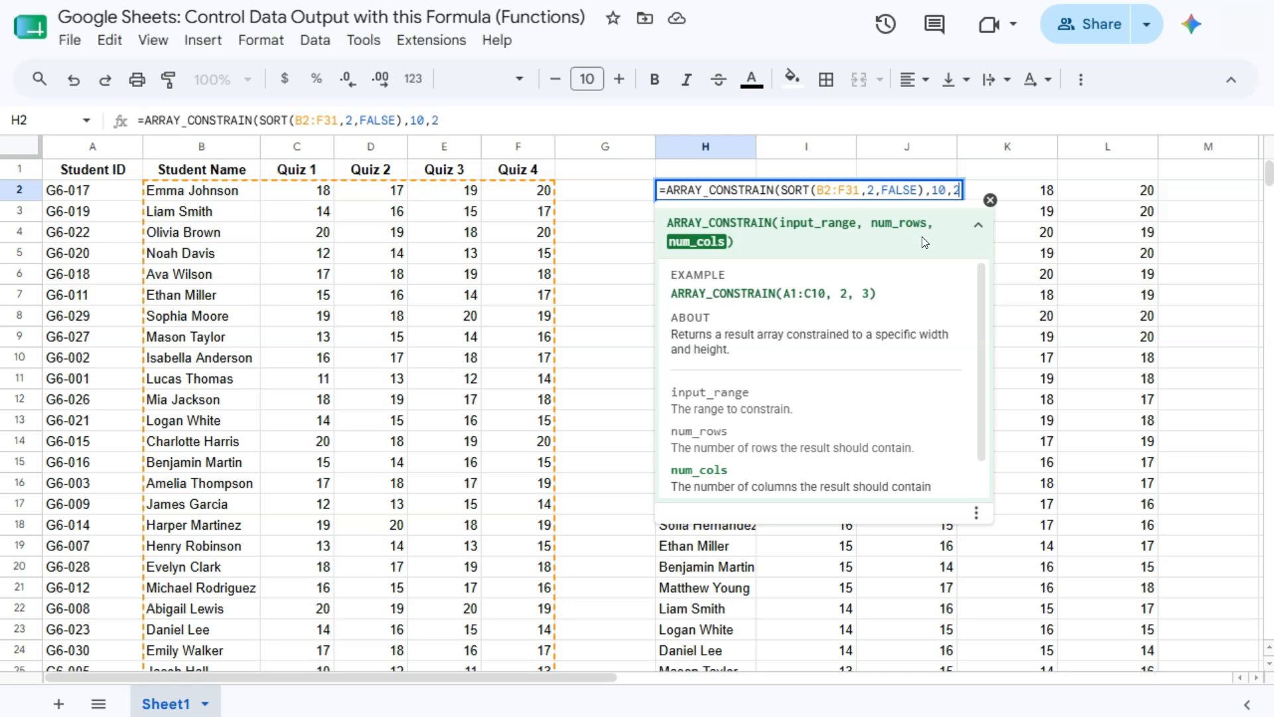
{"action": "type", "text": ")"}
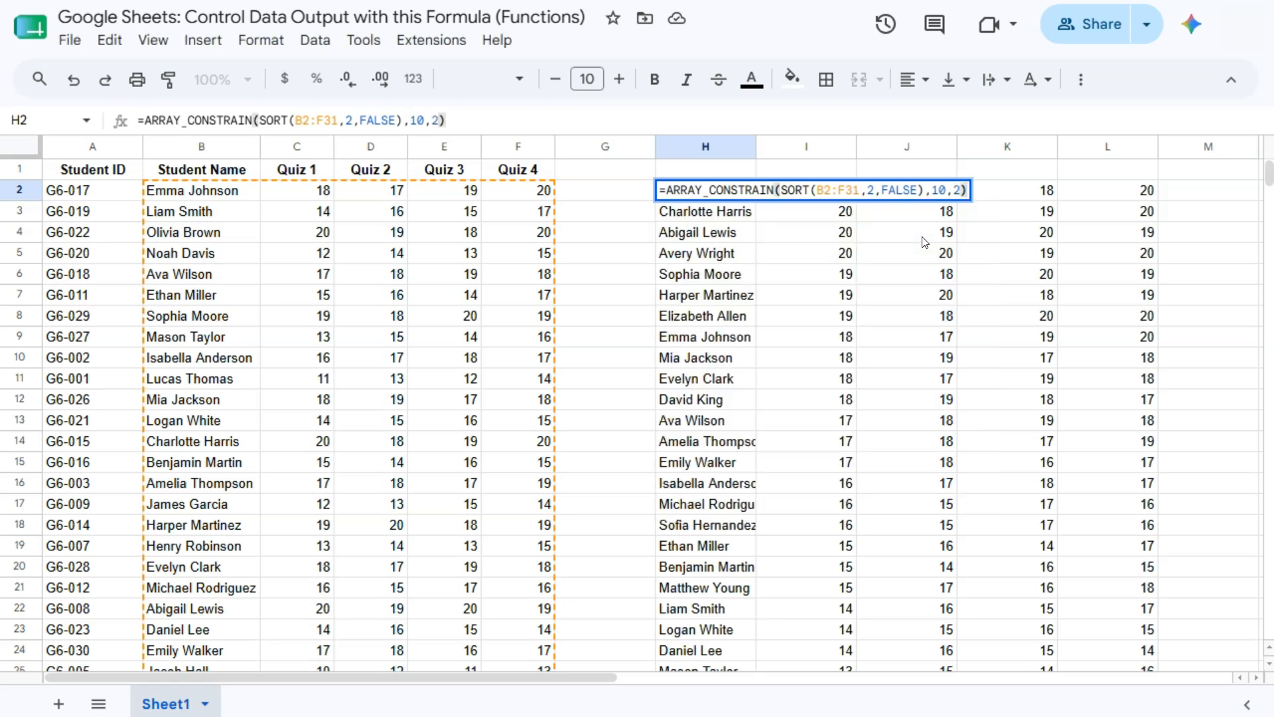
{"action": "key", "text": "Return"}
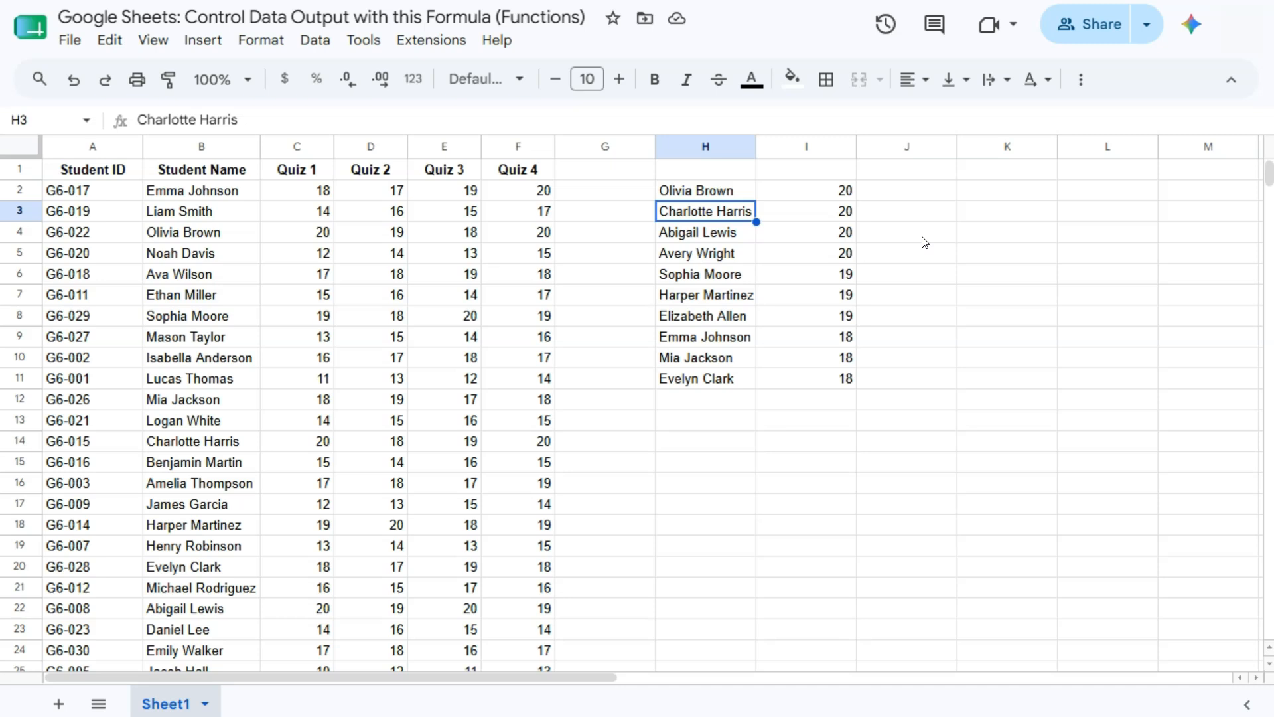
Copy the full formula text from H2 and paste it into H13
{"action": "left_click", "coordinate": [725, 197]}
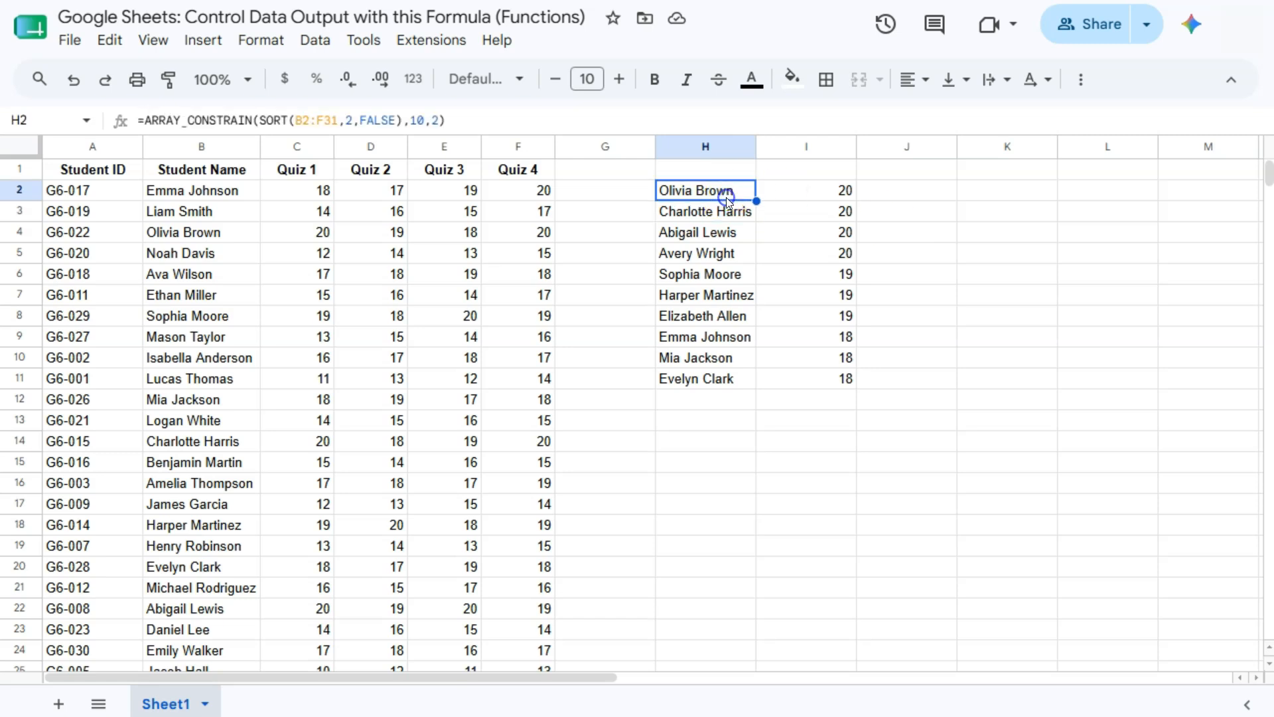
{"action": "left_click_drag", "start_coordinate": [456, 126], "coordinate": [136, 122]}
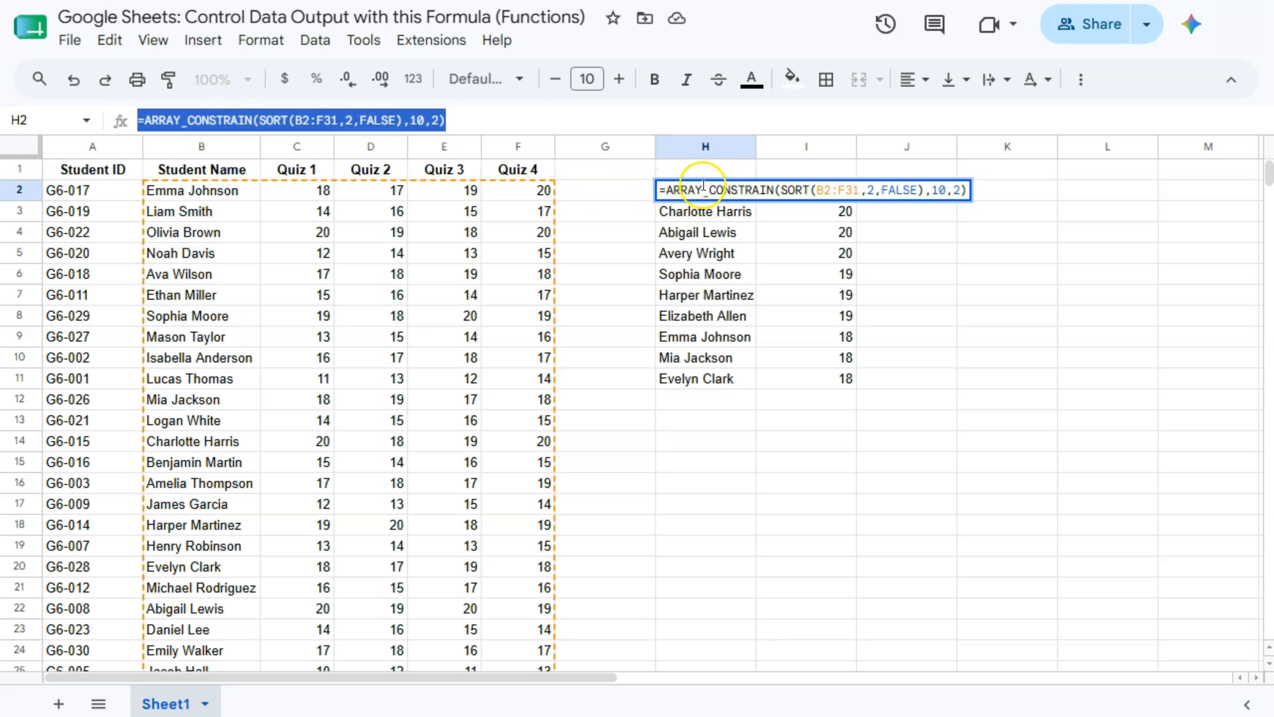
{"action": "key", "text": "ctrl+c"}
{"action": "key", "text": "Escape"}
{"action": "left_click", "coordinate": [725, 419]}
{"action": "key", "text": "ctrl+v"}
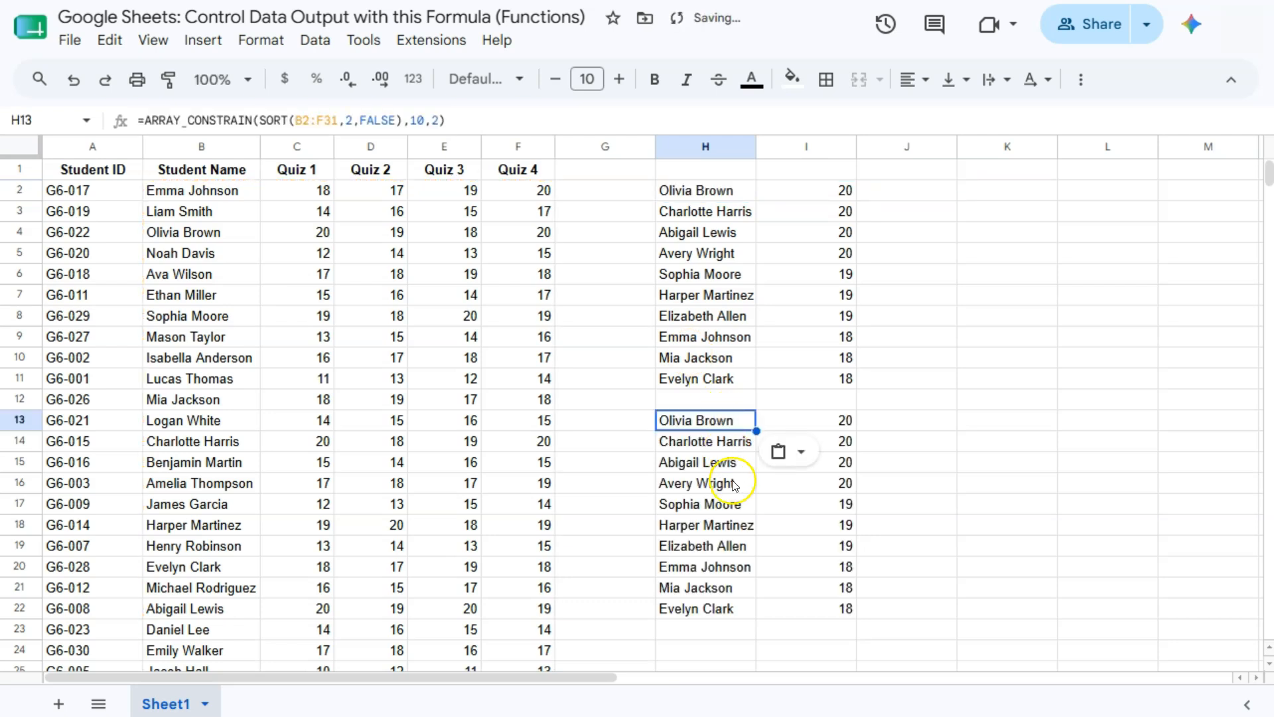
In the H13 formula, set the sort column to 5 and the number of output columns to 5
{"action": "double_click", "coordinate": [703, 421]}
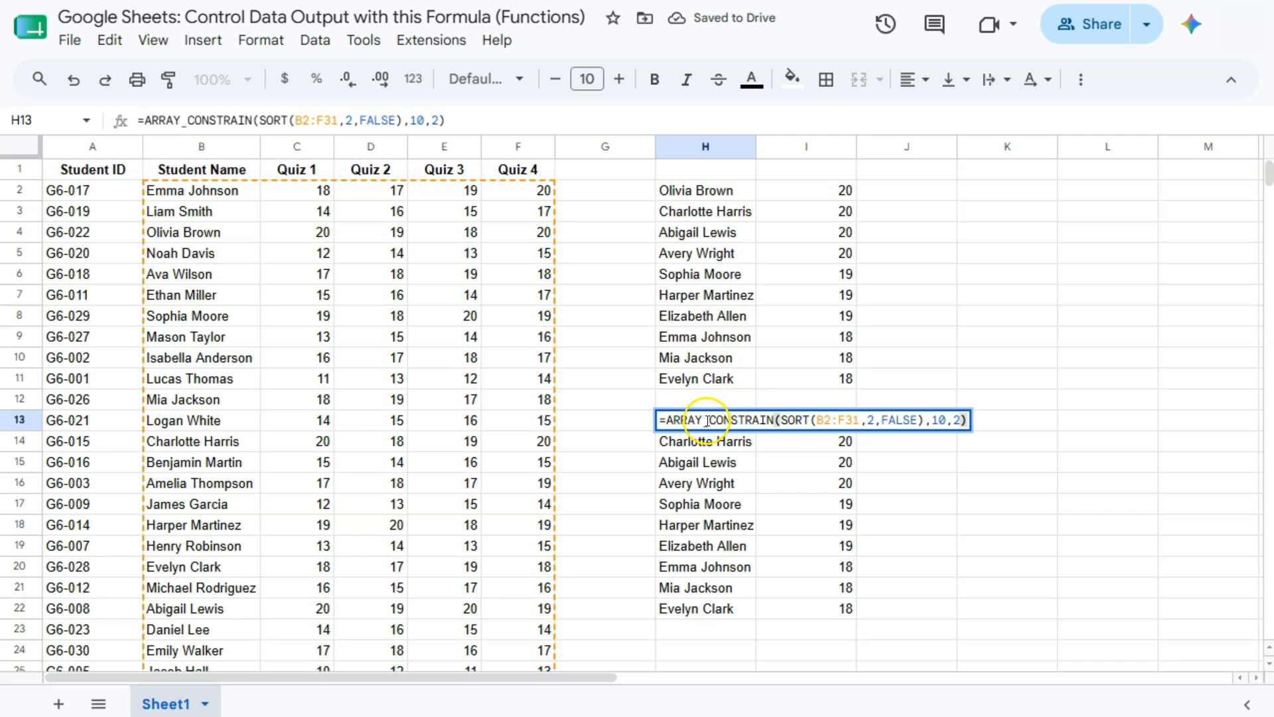
{"action": "left_click", "coordinate": [874, 421]}
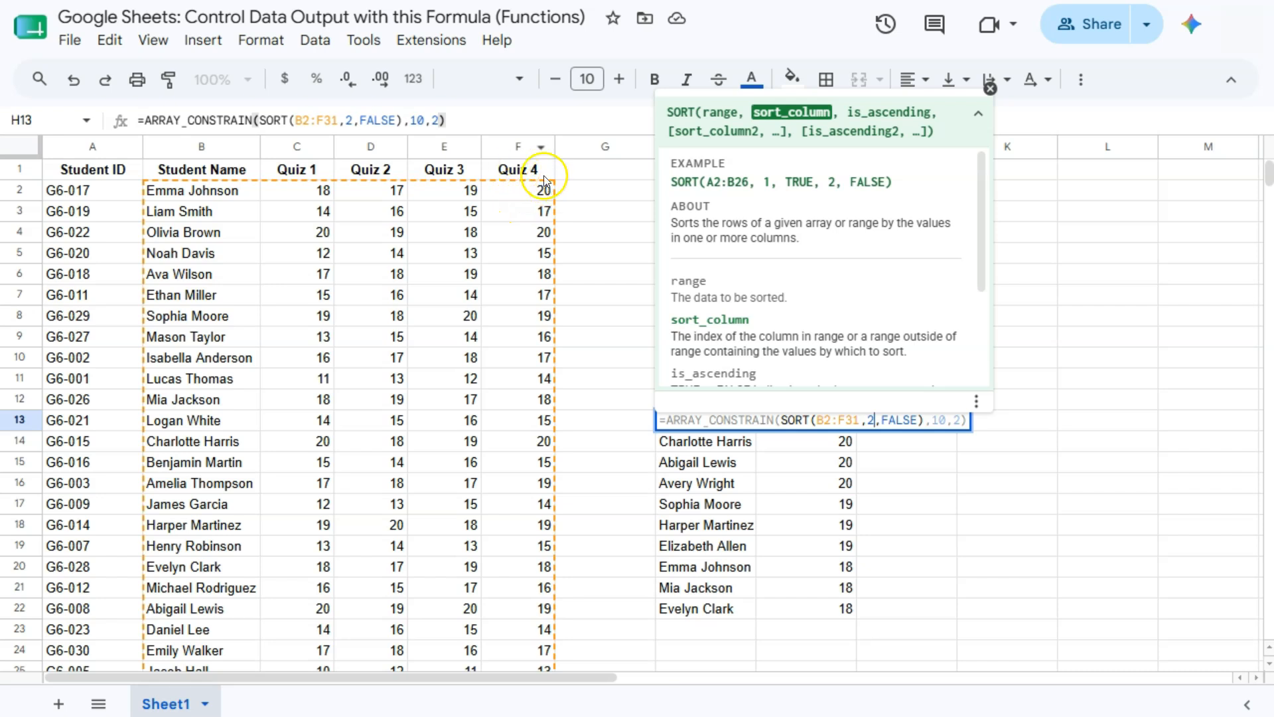
{"action": "key", "text": "BackSpace"}
{"action": "type", "text": "5"}
{"action": "left_click", "coordinate": [960, 420]}
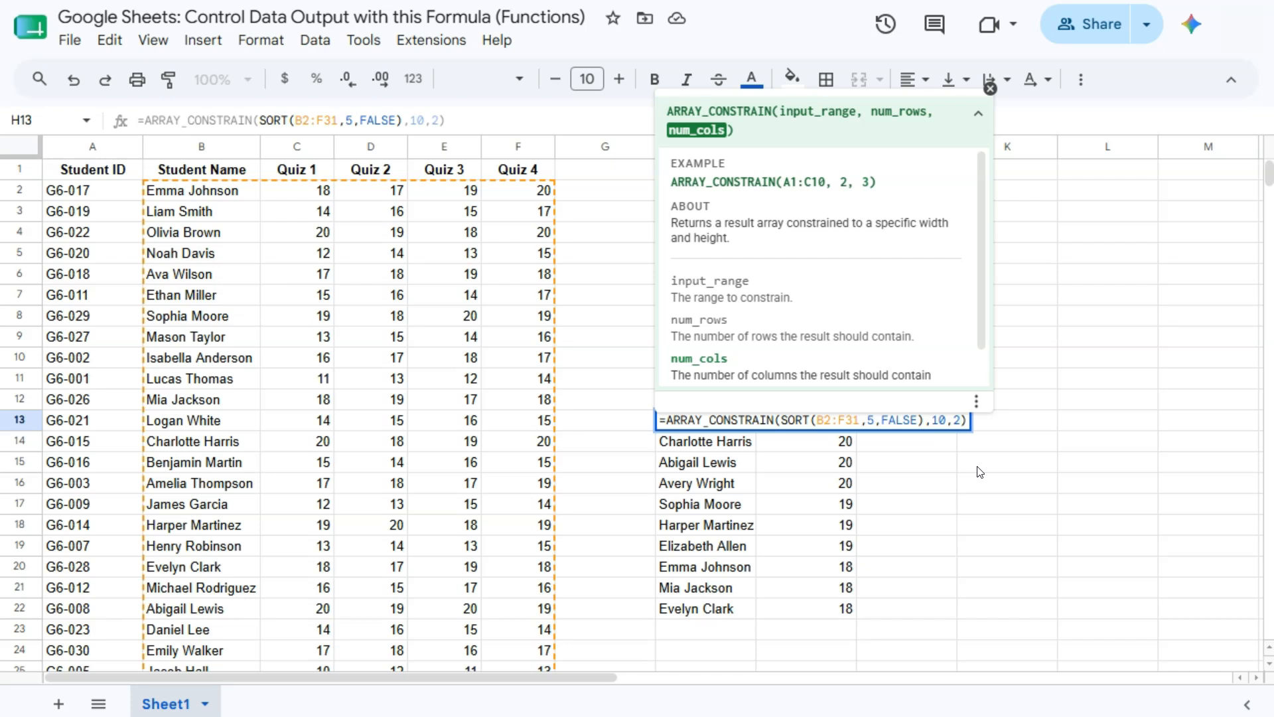
{"action": "left_click", "coordinate": [952, 441]}
{"action": "key", "text": "BackSpace"}
{"action": "type", "text": "5"}
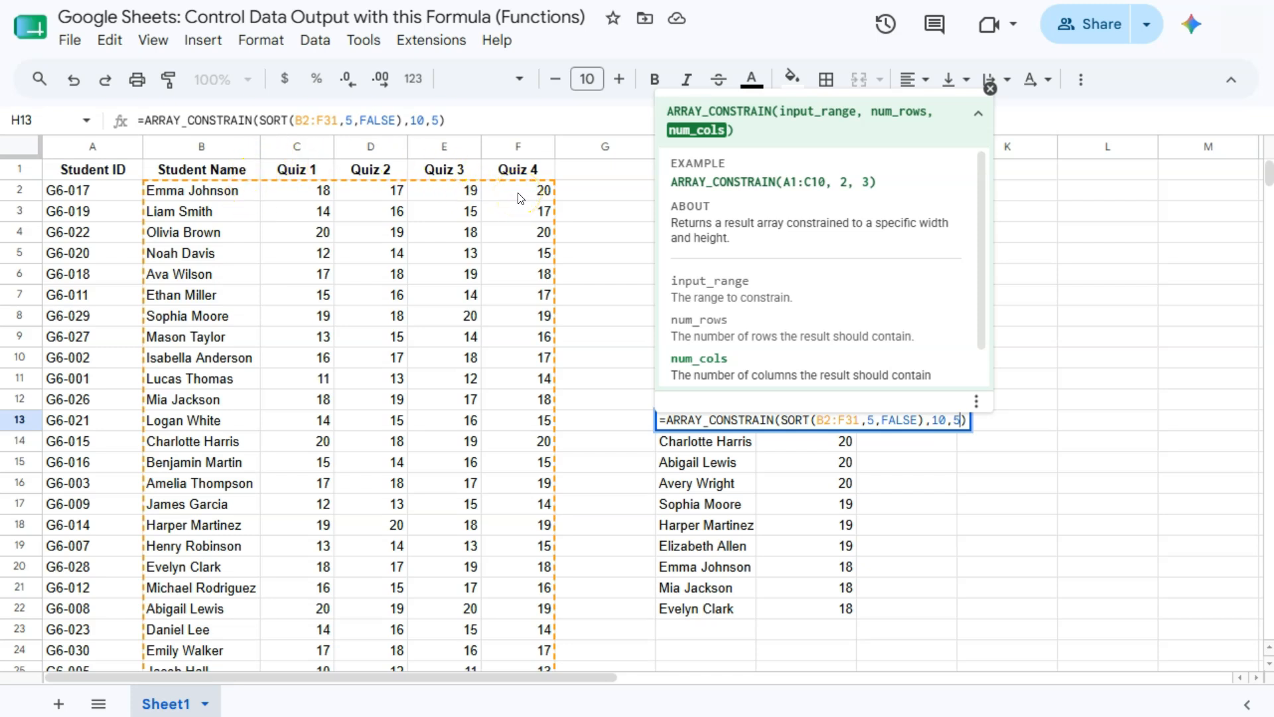
{"action": "key", "text": "Return"}
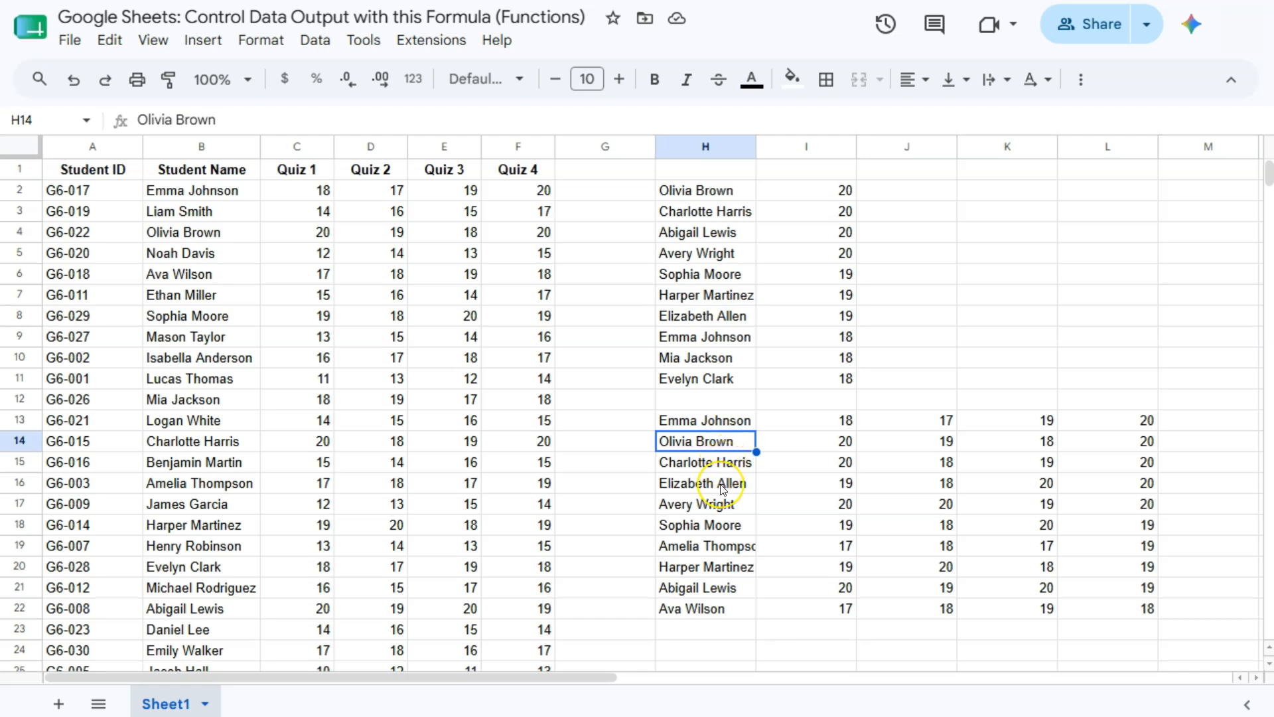
Change the number of output rows in the H13 ARRAY_CONSTRAIN formula to 5
{"action": "left_click", "coordinate": [730, 508]}
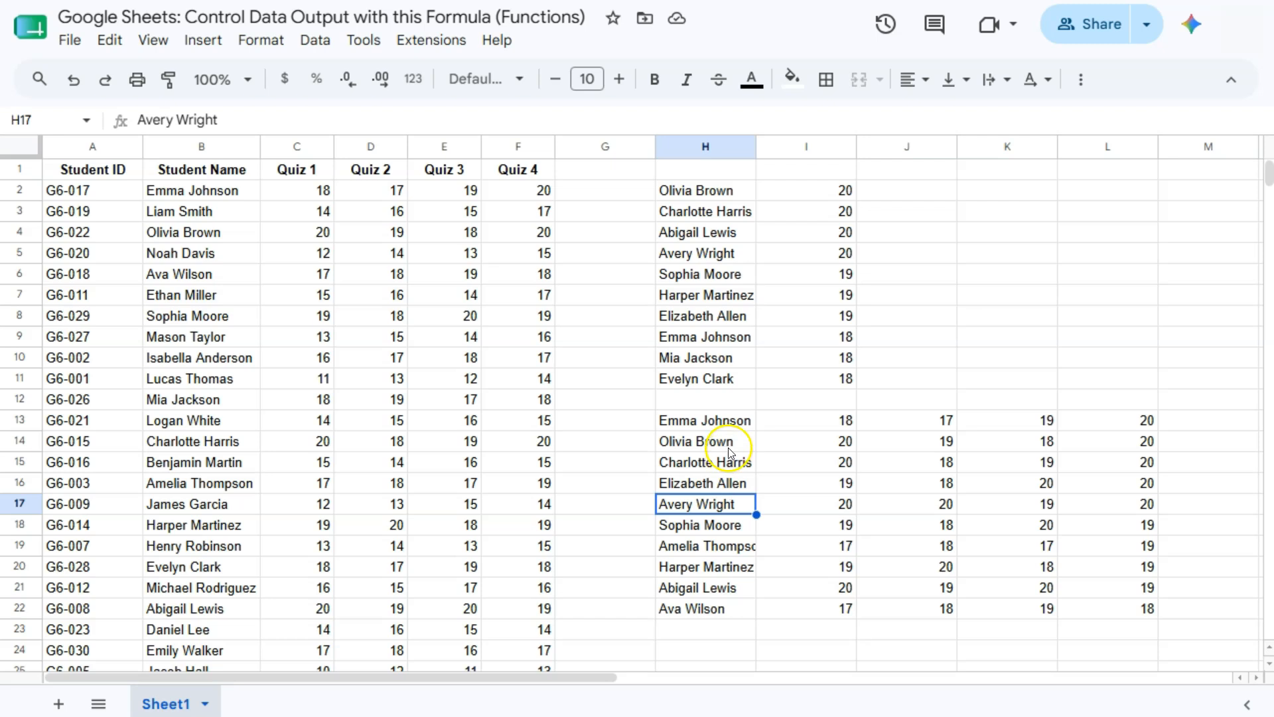
{"action": "left_click", "coordinate": [732, 422]}
{"action": "double_click", "coordinate": [732, 422]}
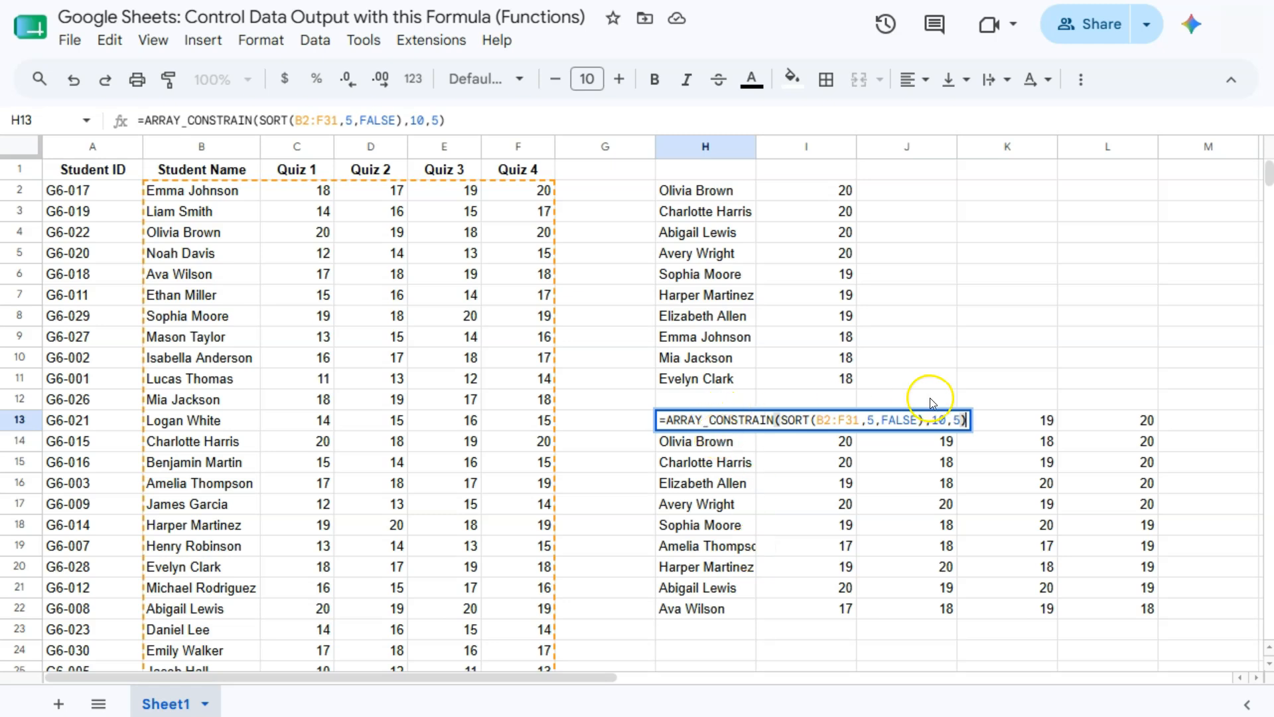
{"action": "left_click", "coordinate": [940, 419]}
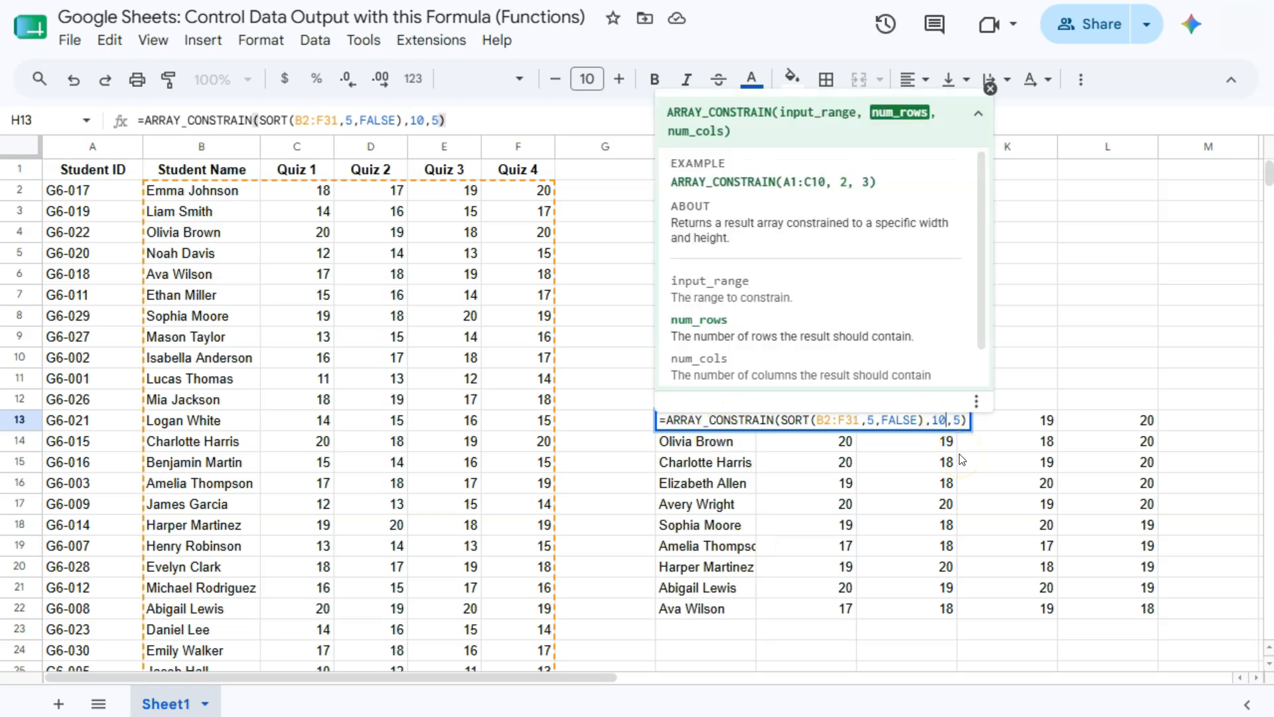
{"action": "key", "text": "BackSpace"}
{"action": "key", "text": "BackSpace"}
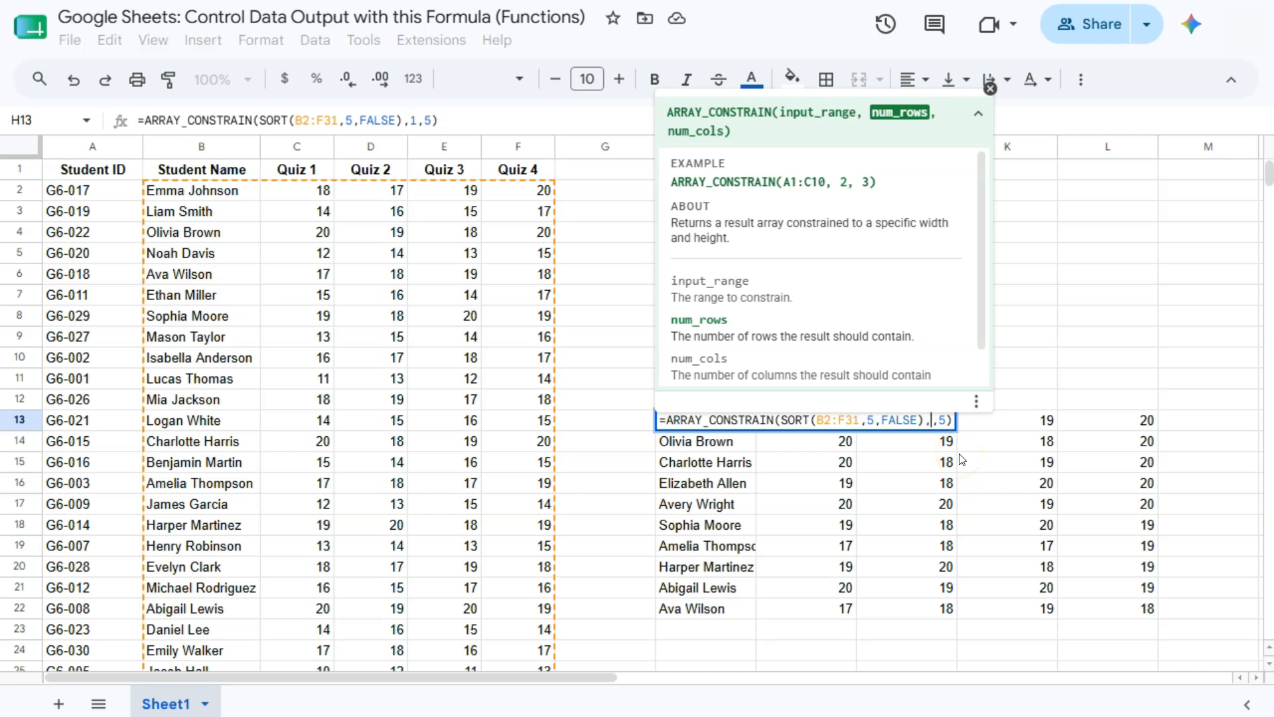
{"action": "type", "text": "5"}
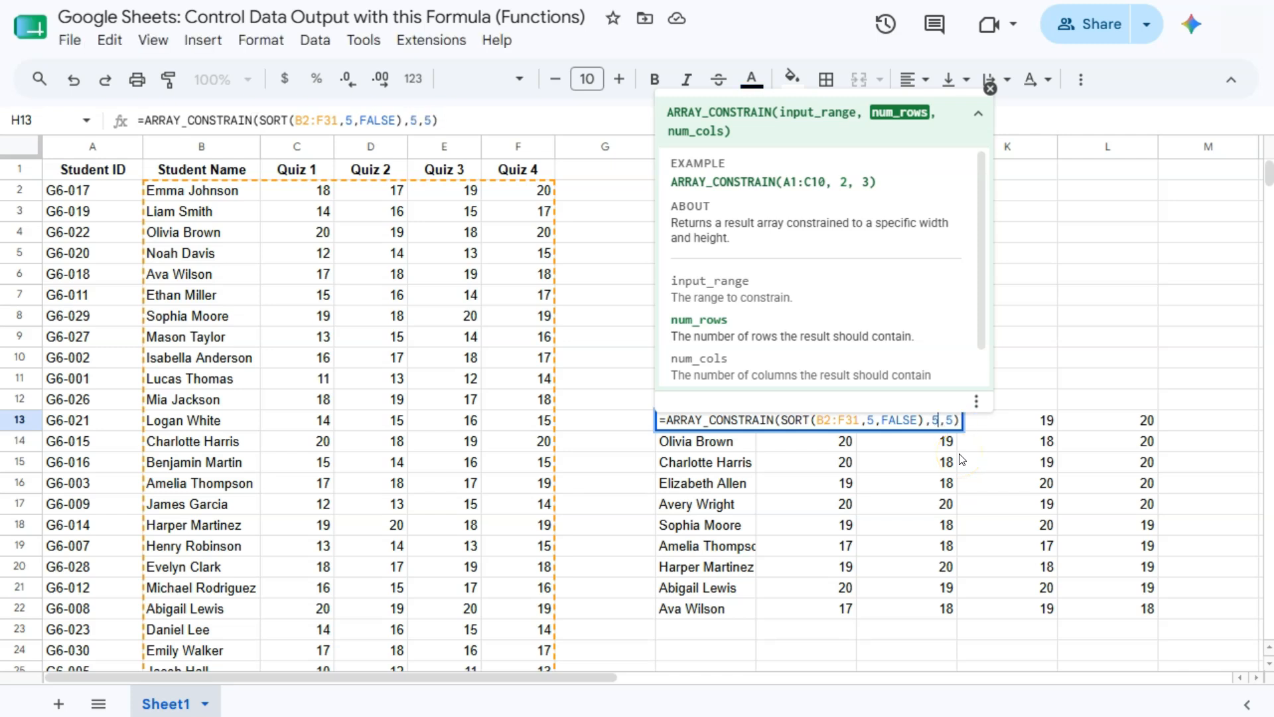
{"action": "key", "text": "Return"}
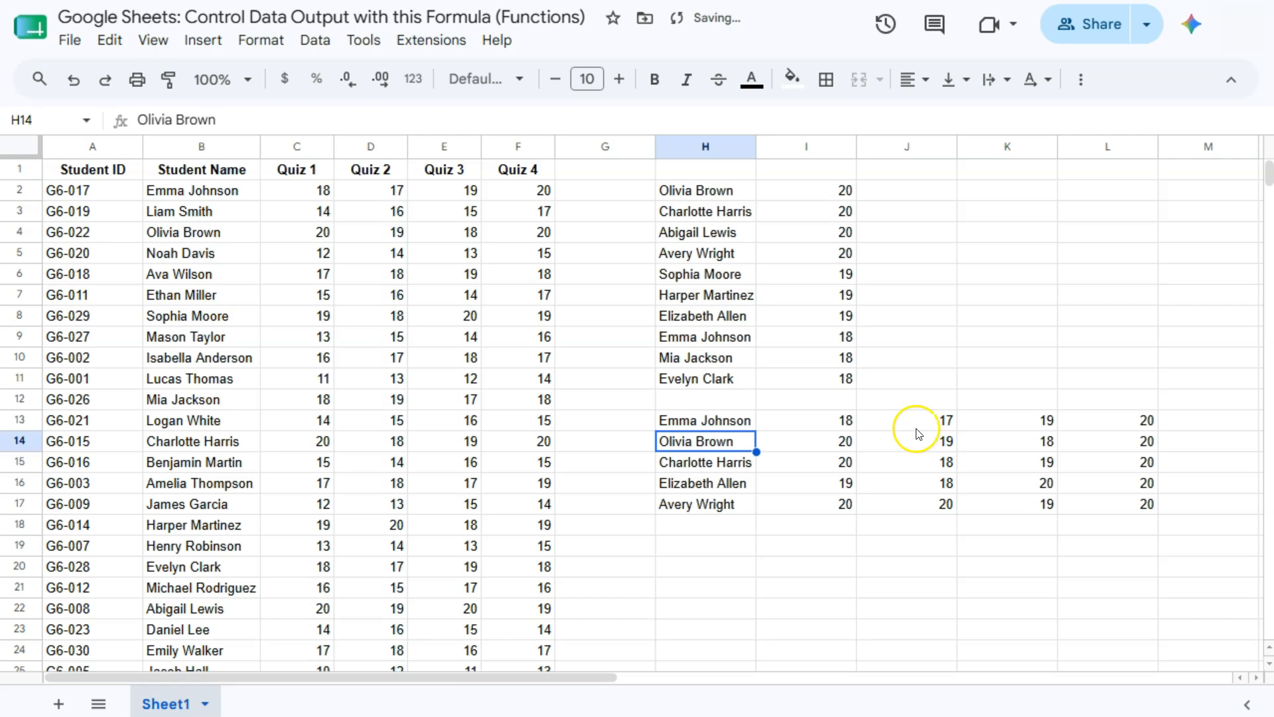
Check the student names in H13:H17 and the Quiz 4 scores in L13:L17 of the constrained output
{"action": "left_click_drag", "start_coordinate": [736, 425], "coordinate": [741, 501]}
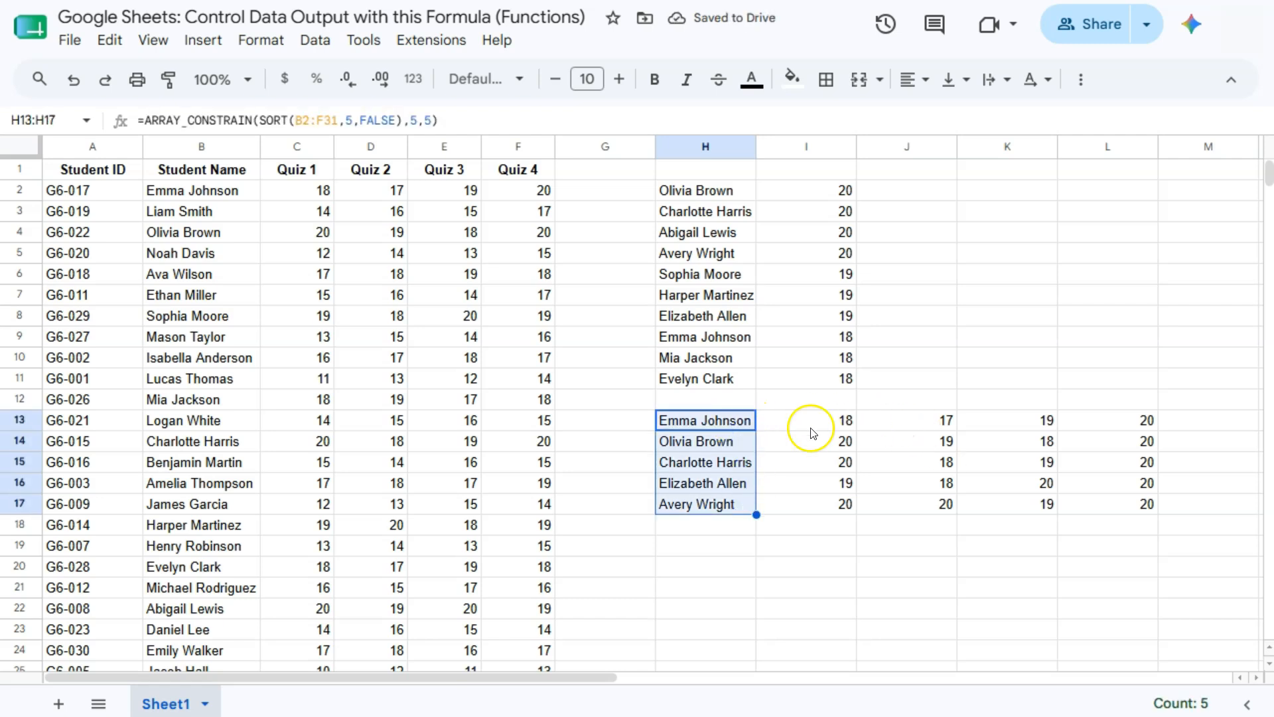
{"action": "left_click_drag", "start_coordinate": [1093, 420], "coordinate": [1096, 503]}
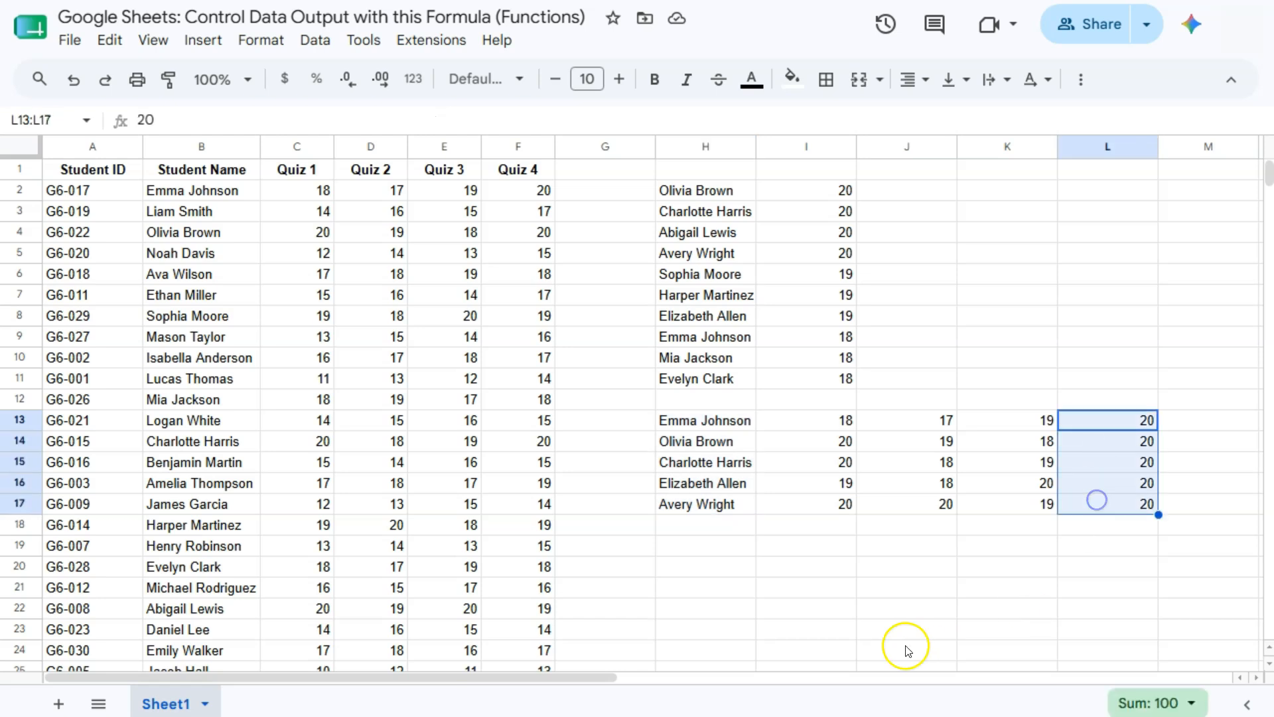
{"action": "left_click", "coordinate": [736, 525]}
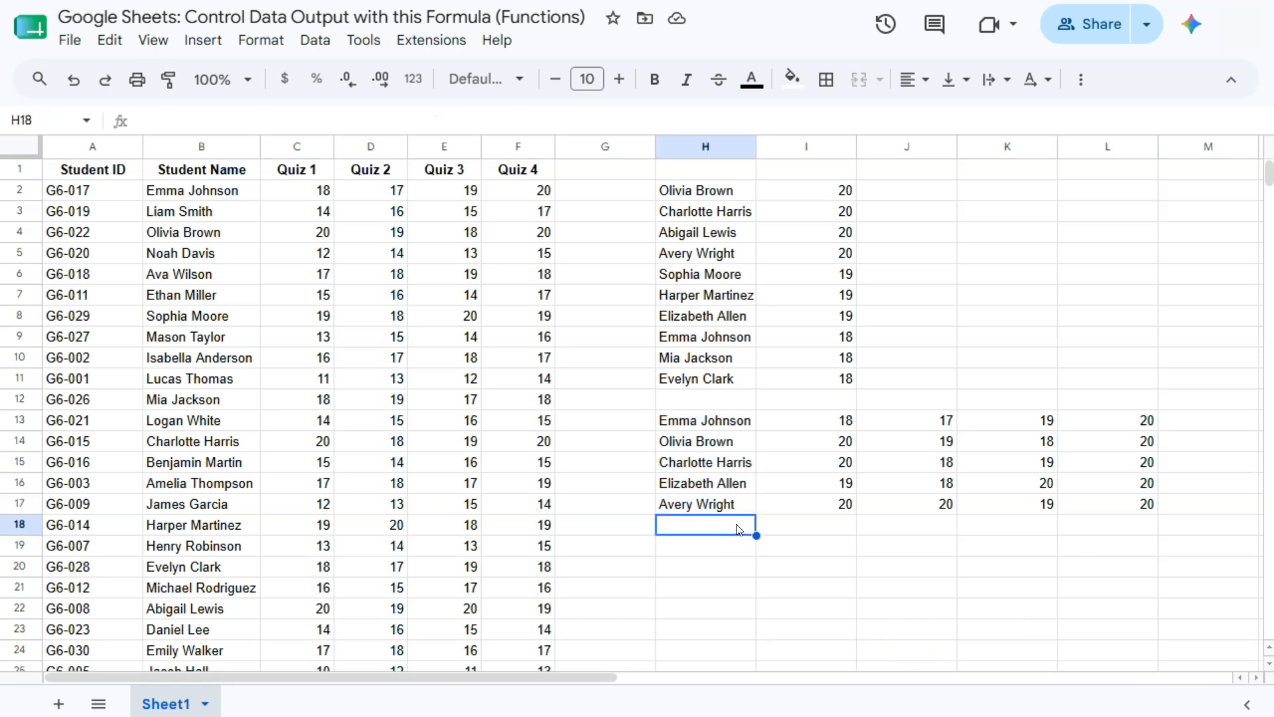
{"action": "left_click", "coordinate": [727, 523]}
Add a new sheet and start a FILTER formula in its cell A1
{"action": "left_click", "coordinate": [58, 704]}
{"action": "left_click", "coordinate": [92, 176]}
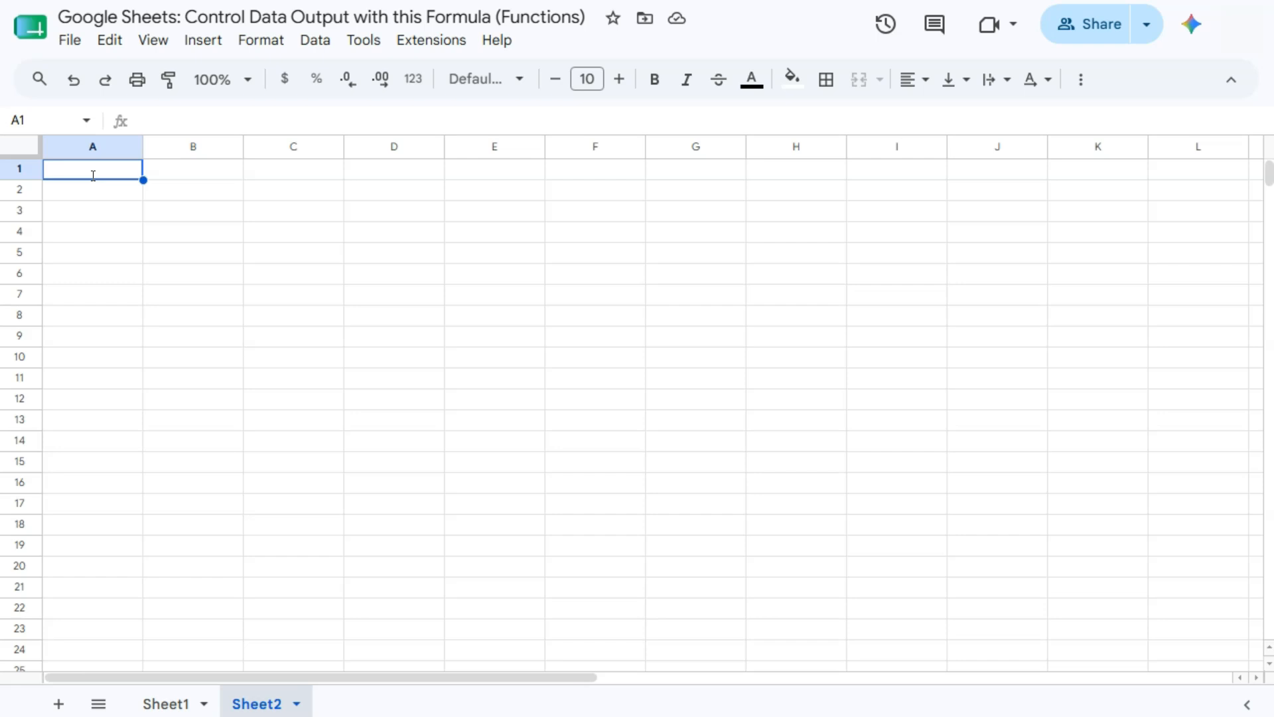
{"action": "type", "text": "=filter"}
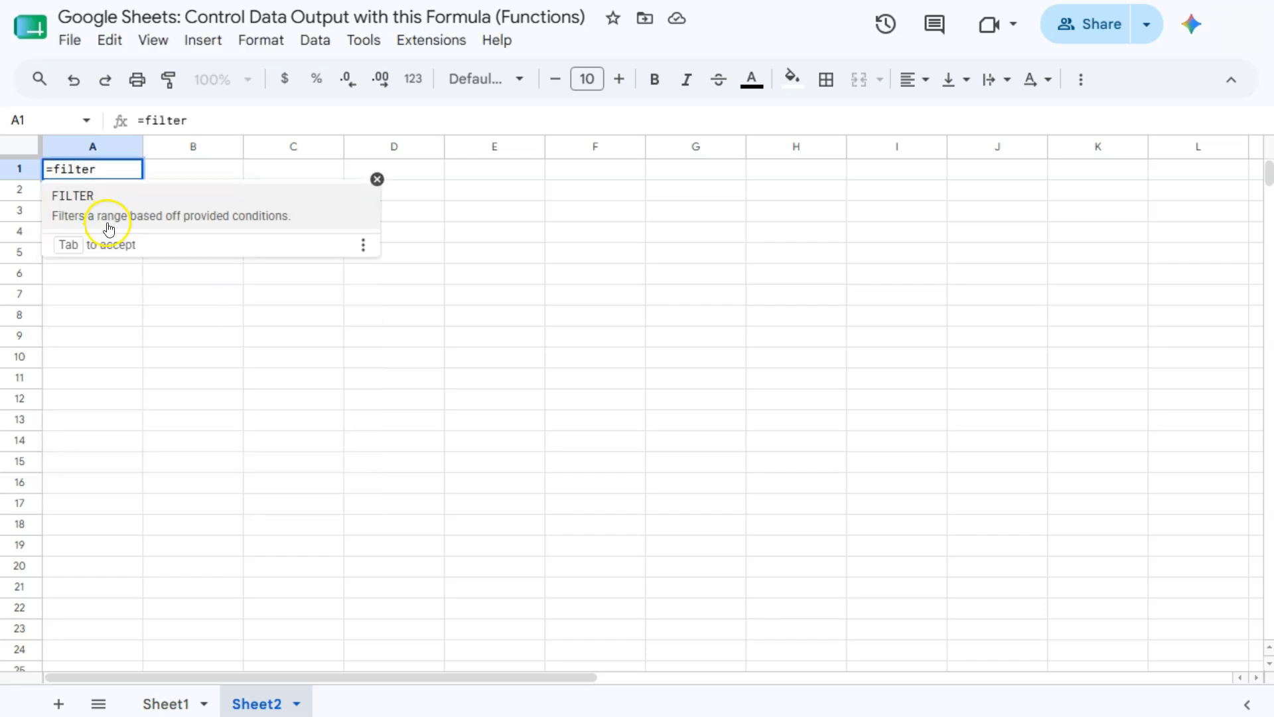
{"action": "left_click", "coordinate": [109, 229]}
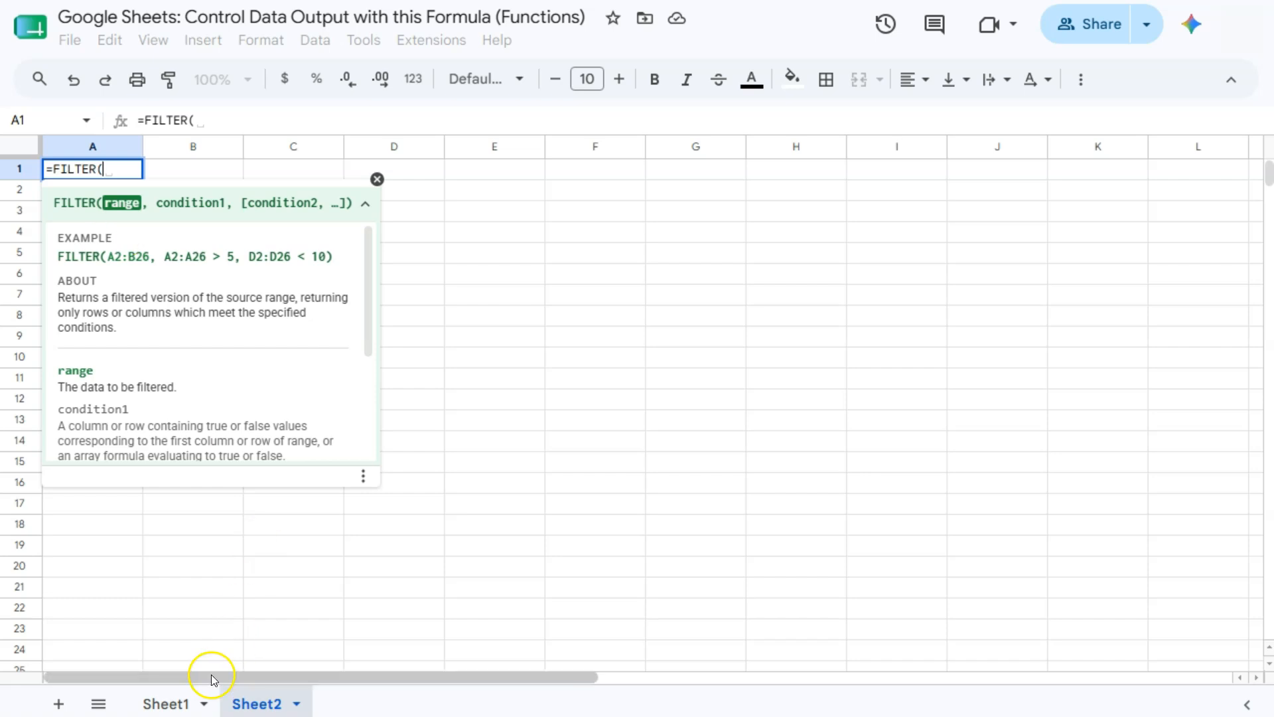
Set the FILTER range to the student names and quiz scores in Sheet1!B2:F31
{"action": "left_click", "coordinate": [170, 705]}
{"action": "left_click_drag", "start_coordinate": [219, 193], "coordinate": [511, 507]}
{"action": "scroll", "coordinate": [469, 561], "scroll_direction": "down", "scroll_amount": 3}
{"action": "type", "text": ","}
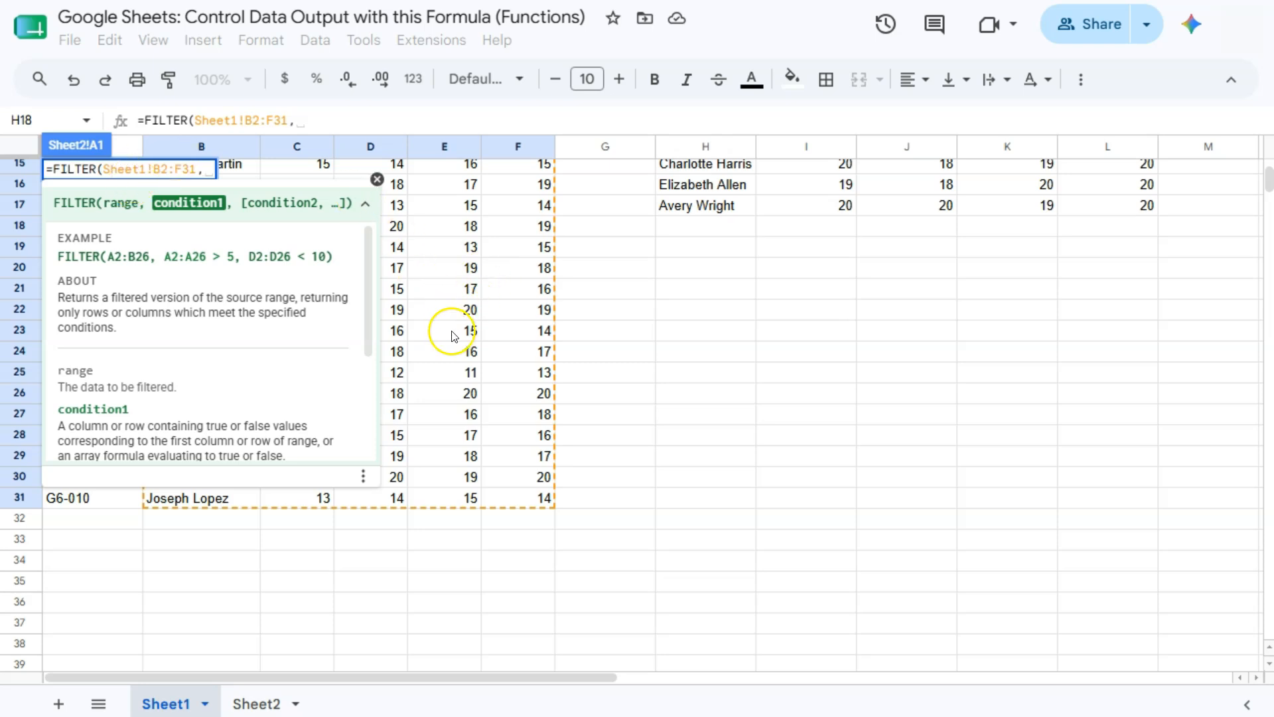
Complete the FILTER formula with the condition that Quiz 3 scores in Sheet1!E2:E31 are <=14
{"action": "scroll", "coordinate": [447, 332], "scroll_direction": "up", "scroll_amount": 5}
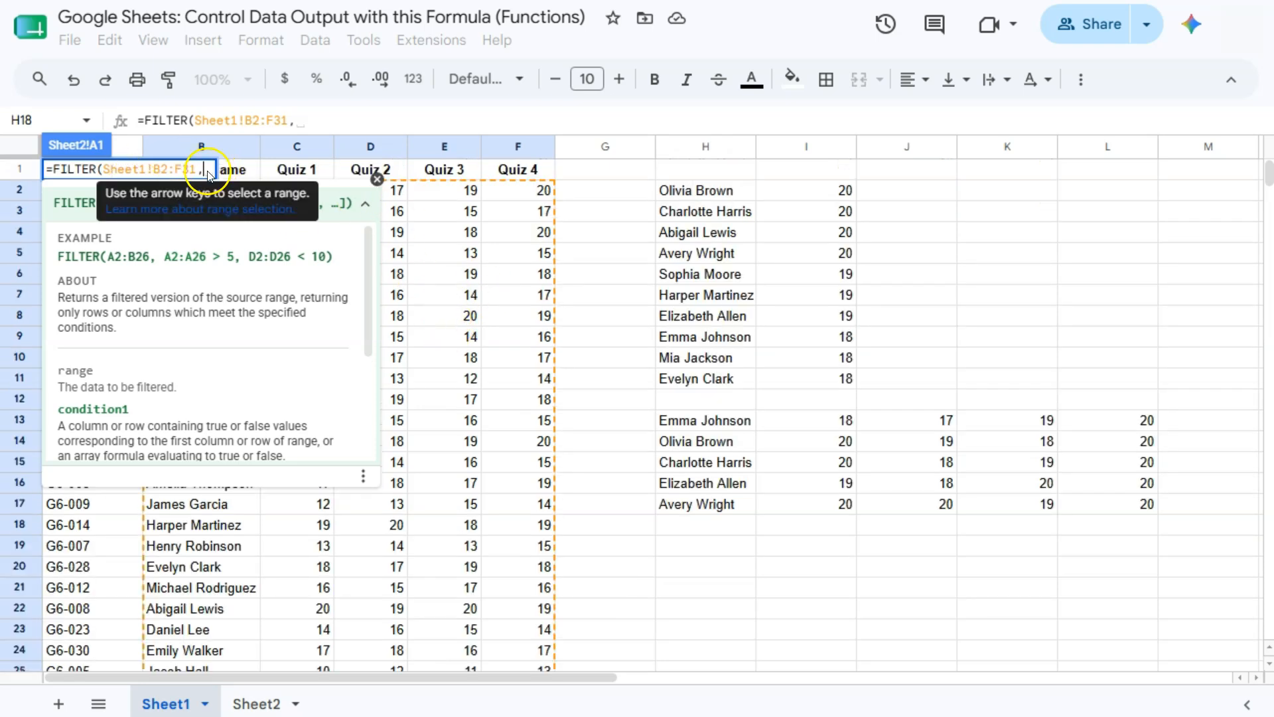
{"action": "left_click", "coordinate": [274, 339]}
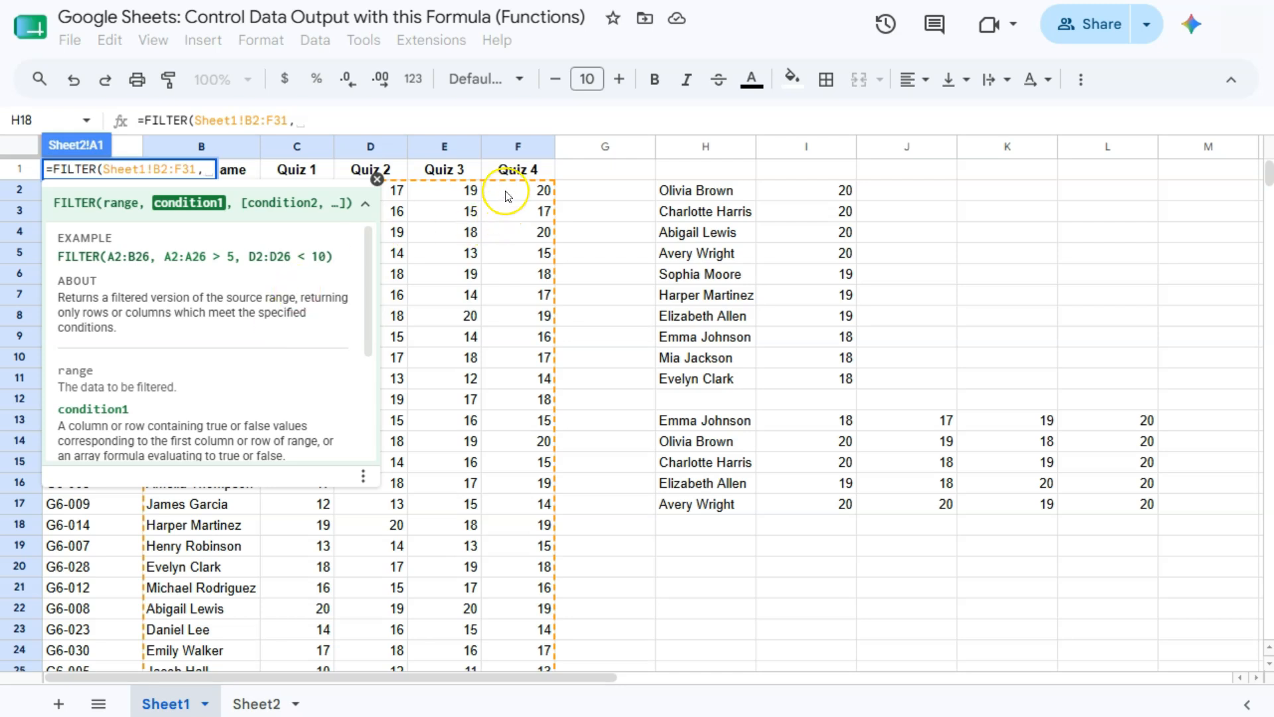
{"action": "left_click_drag", "start_coordinate": [453, 194], "coordinate": [436, 595]}
{"action": "scroll", "coordinate": [440, 451], "scroll_direction": "down", "scroll_amount": 3}
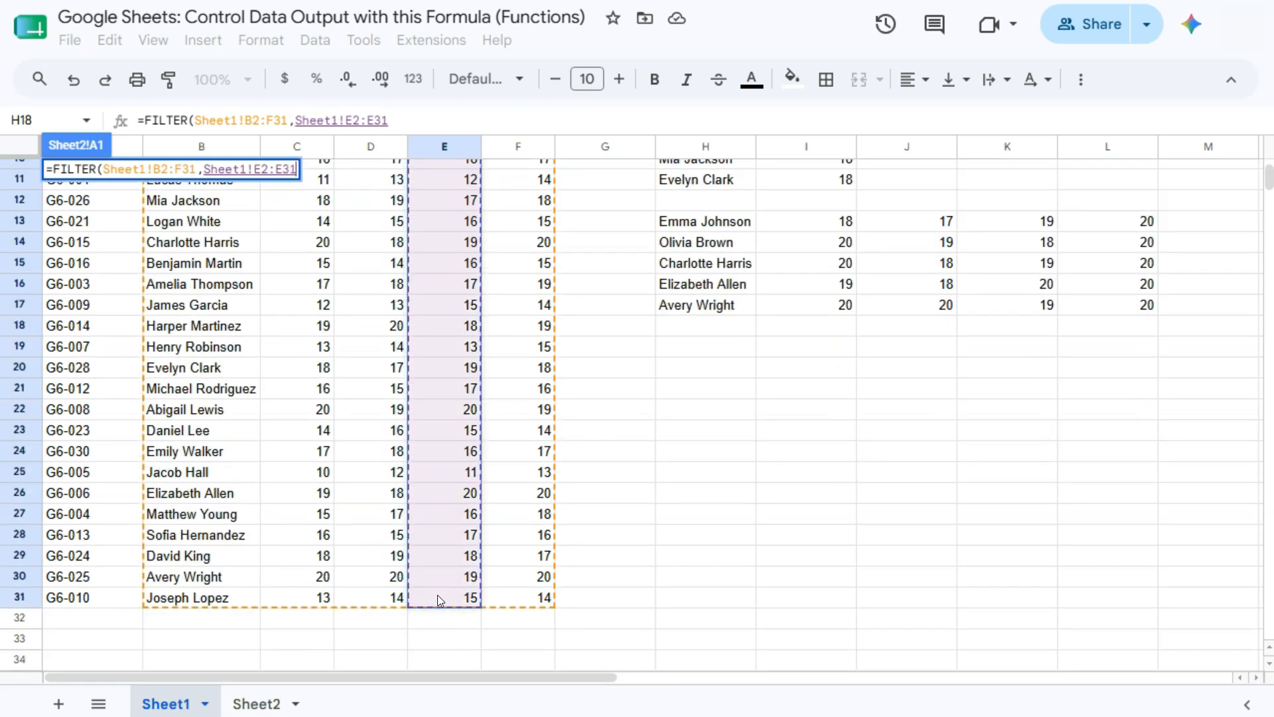
{"action": "type", "text": "<="}
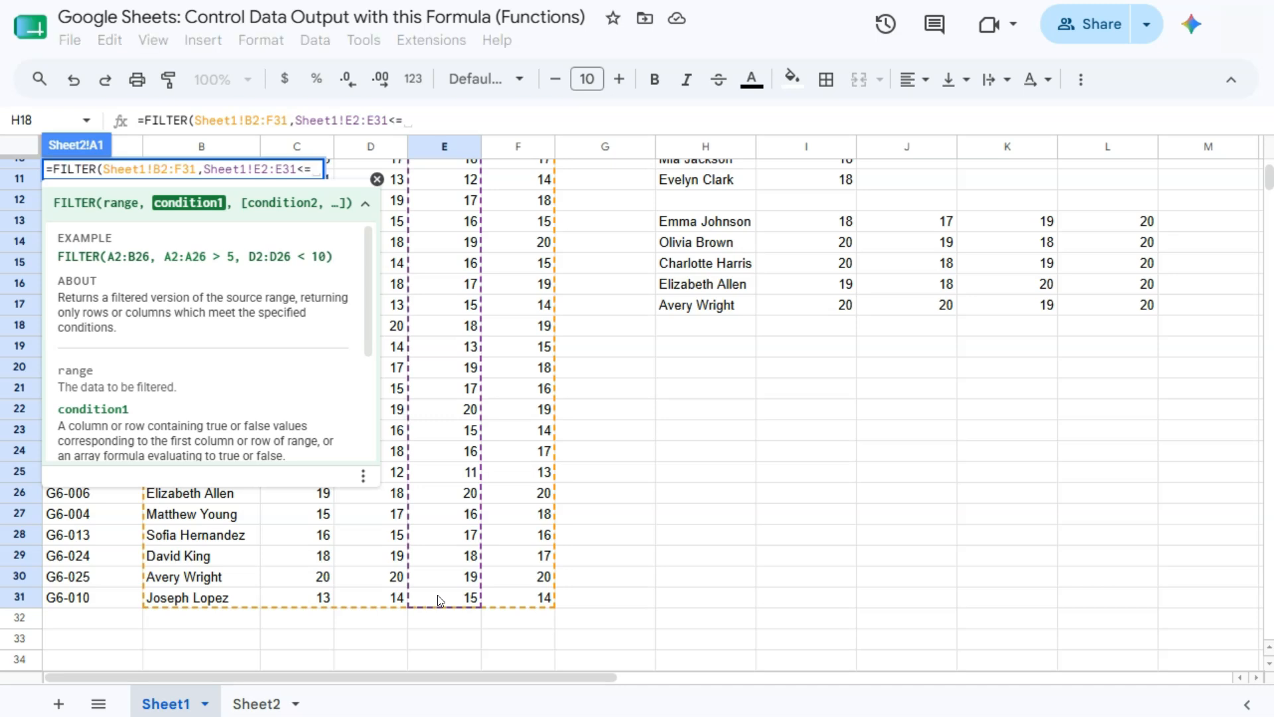
{"action": "type", "text": "14"}
{"action": "key", "text": "Return"}
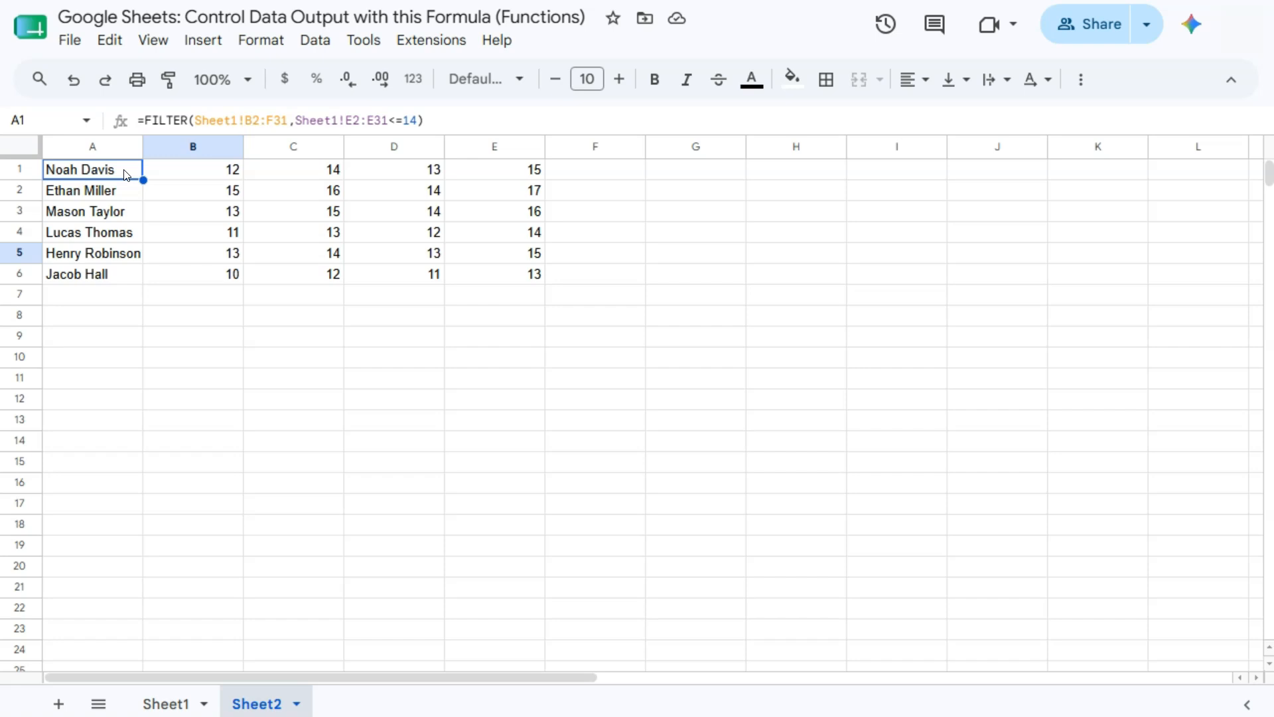
Wrap the FILTER formula in A1 of Sheet2 in a SORT function using column 4 and TRUE for ascending order
{"action": "left_click", "coordinate": [145, 120]}
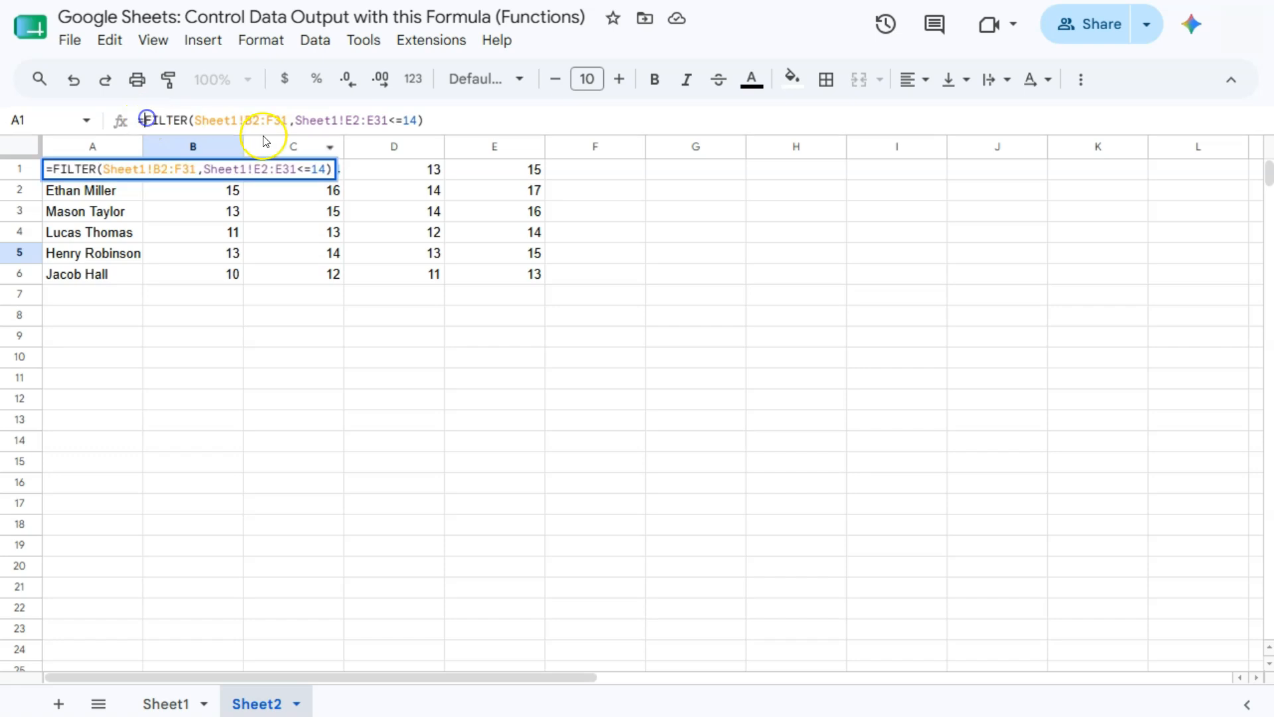
{"action": "type", "text": "Sort"}
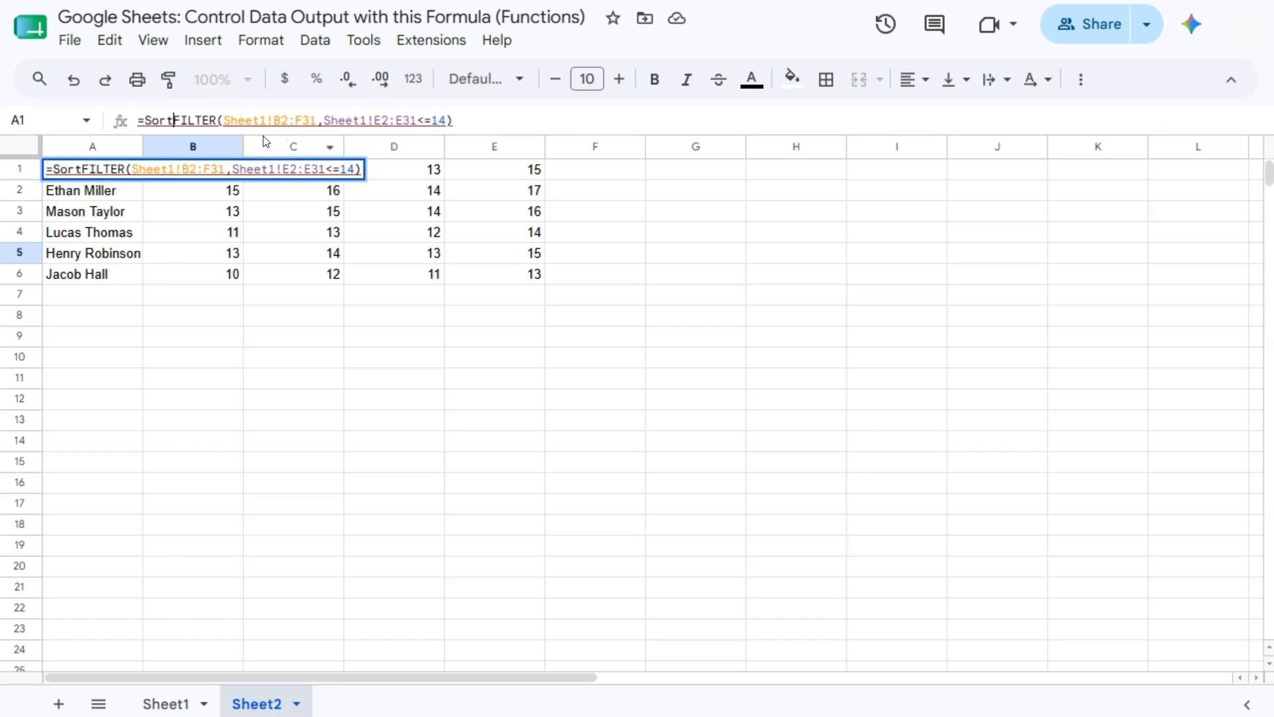
{"action": "type", "text": "("}
{"action": "left_click", "coordinate": [488, 119]}
{"action": "type", "text": ","}
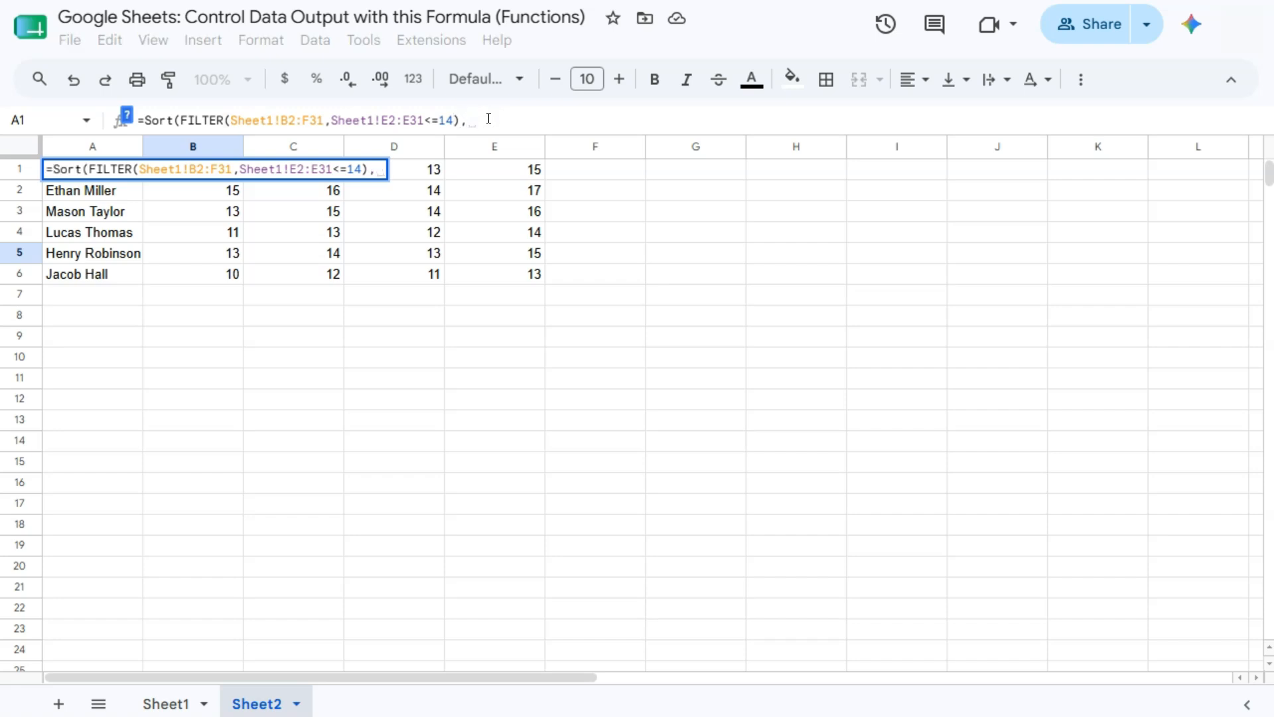
{"action": "left_click", "coordinate": [485, 149]}
{"action": "type", "text": "4,TRUE"}
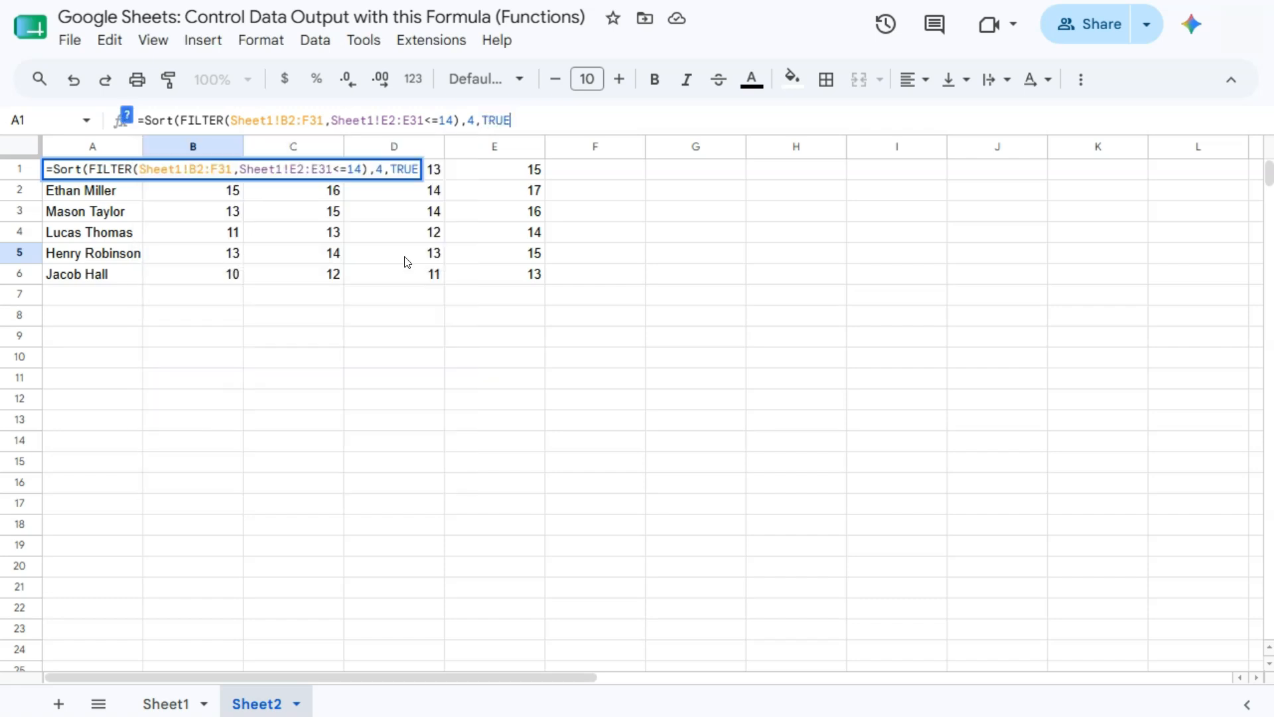
{"action": "type", "text": ")"}
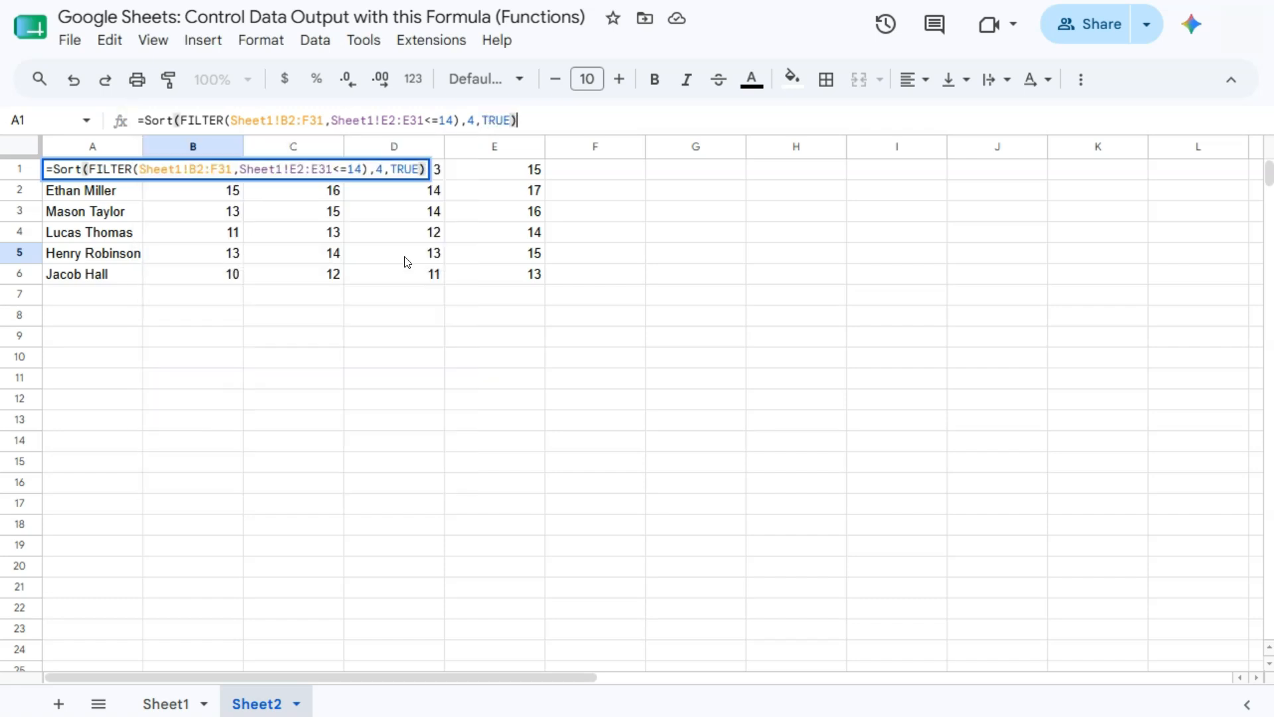
{"action": "key", "text": "Return"}
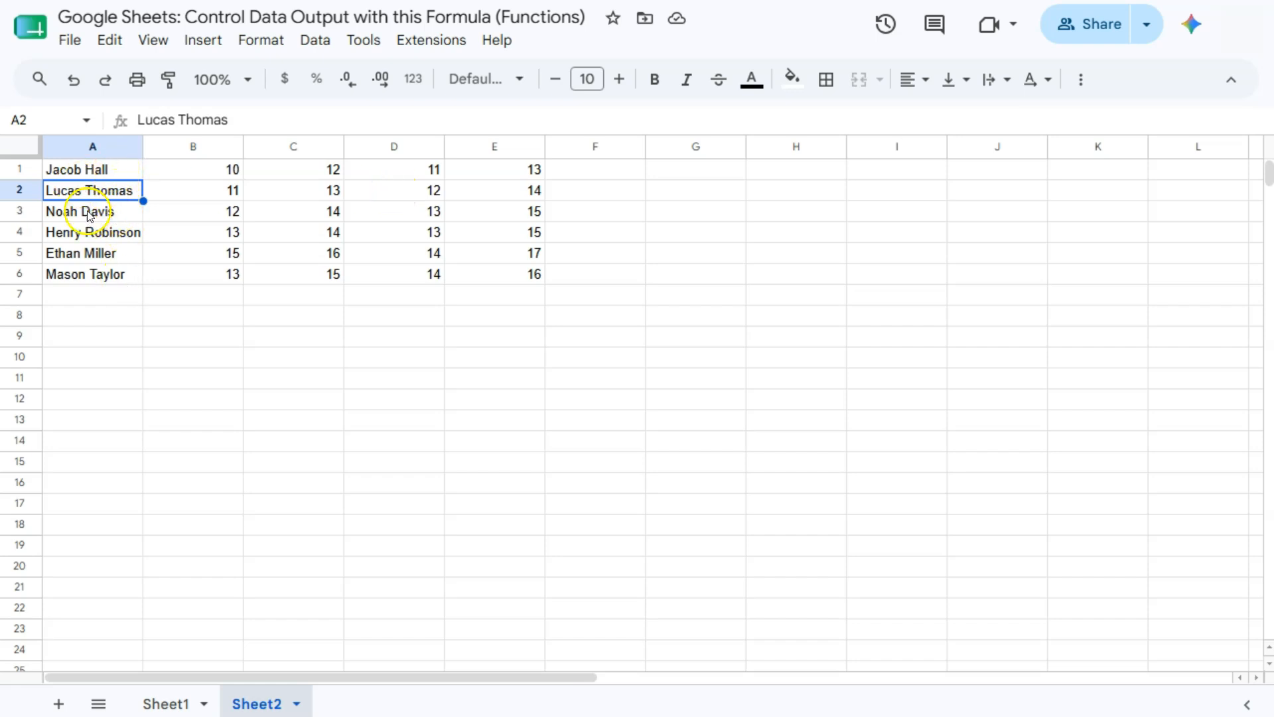
Wrap the SORT formula in A1 in ARRAY_CONSTRAIN, limiting the output to 3 rows and 5 columns
{"action": "left_click", "coordinate": [133, 120]}
{"action": "left_click", "coordinate": [121, 171]}
{"action": "left_click", "coordinate": [133, 120]}
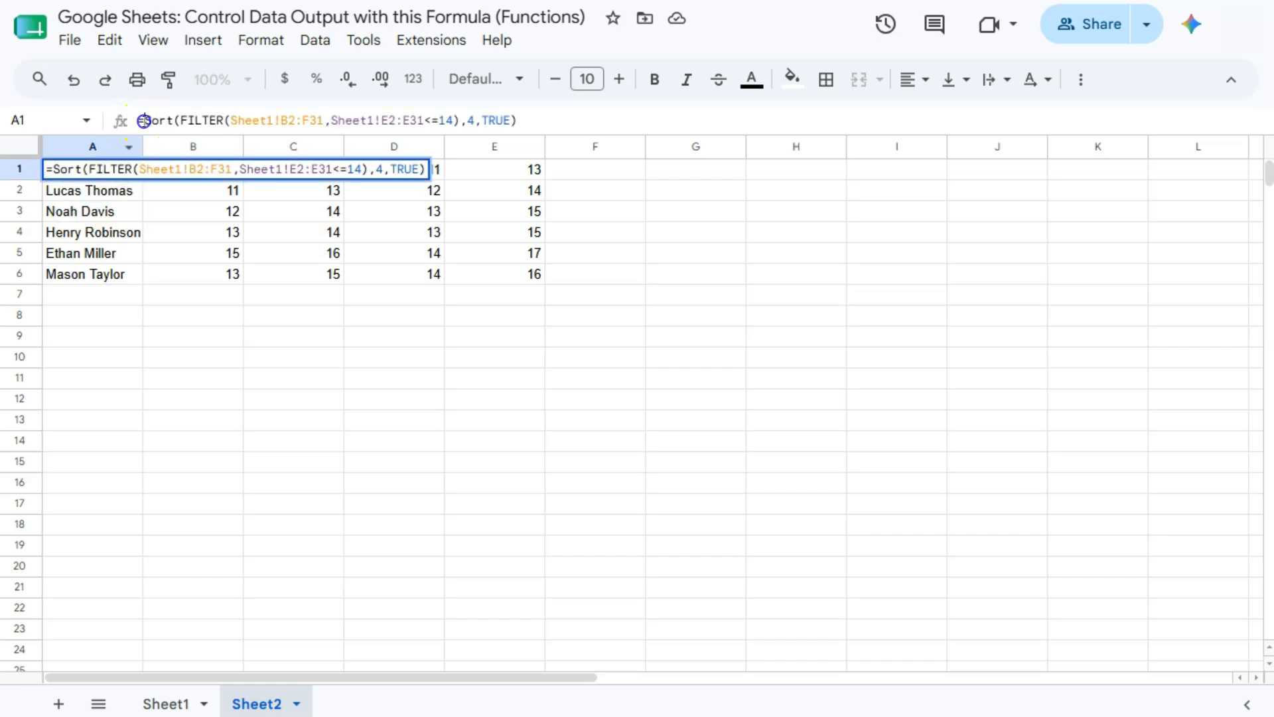
{"action": "type", "text": "Array"}
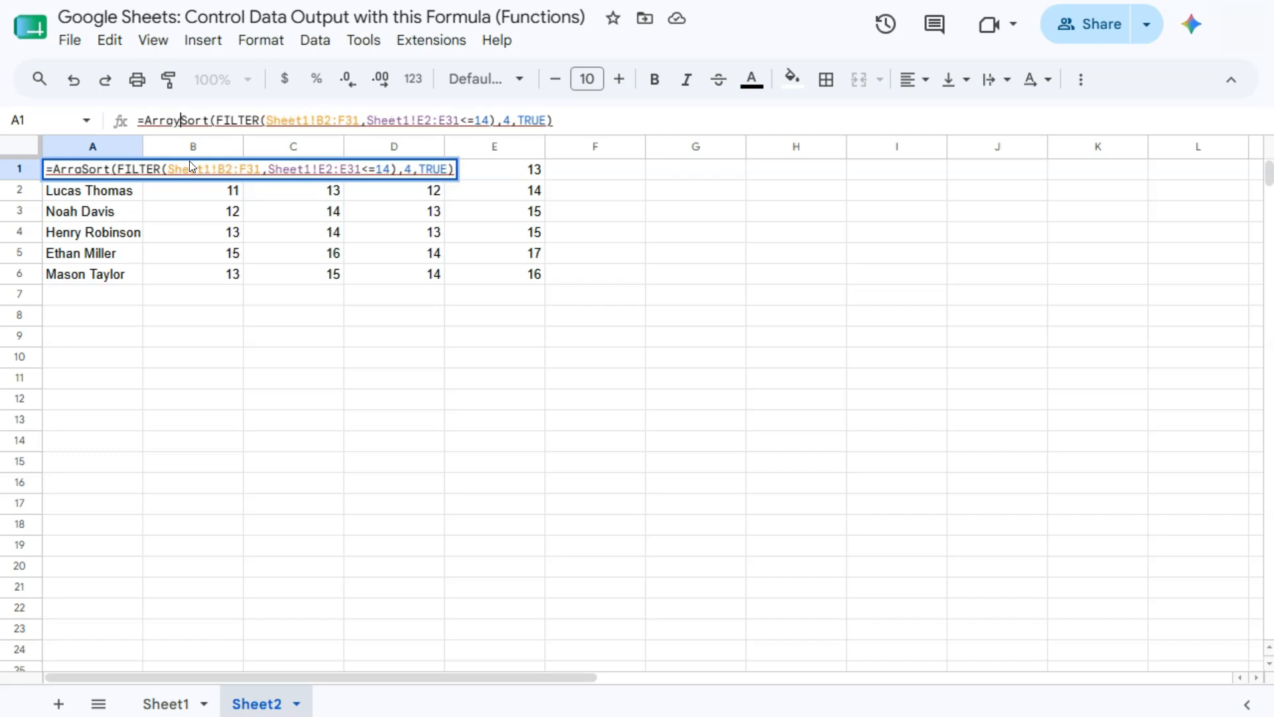
{"action": "type", "text": "_constrain("}
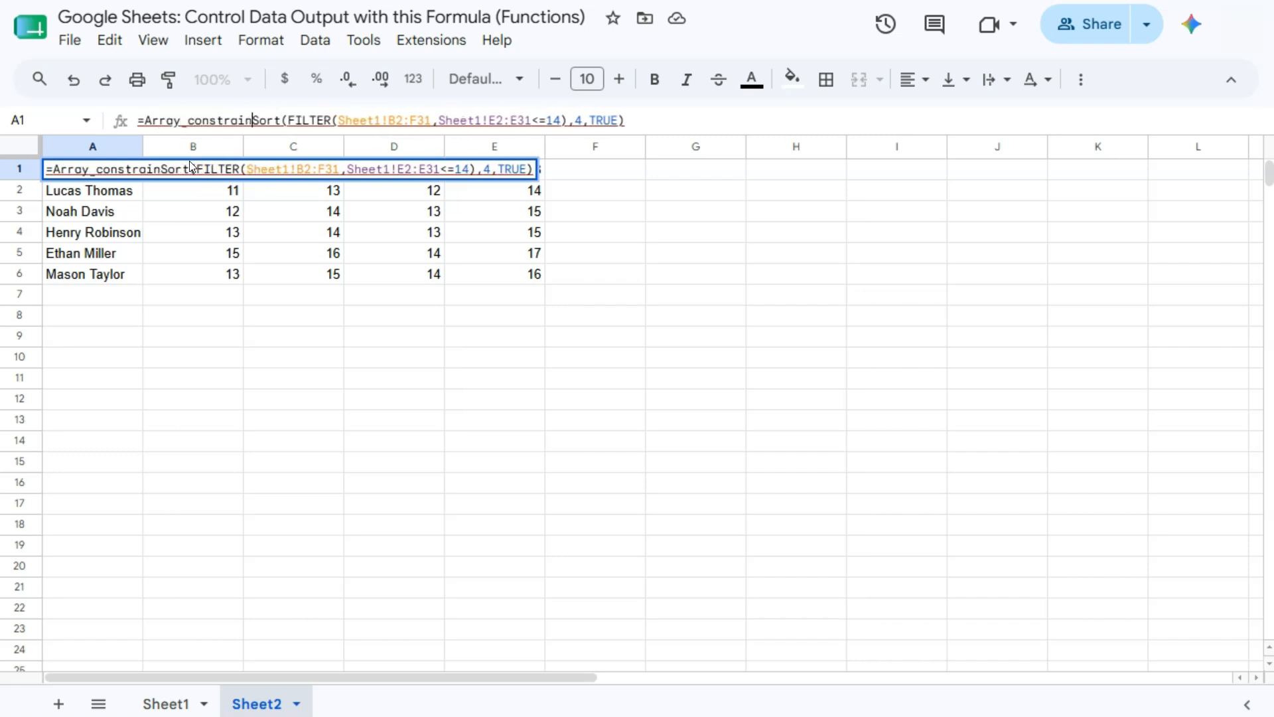
{"action": "left_click", "coordinate": [652, 114]}
{"action": "type", "text": ","}
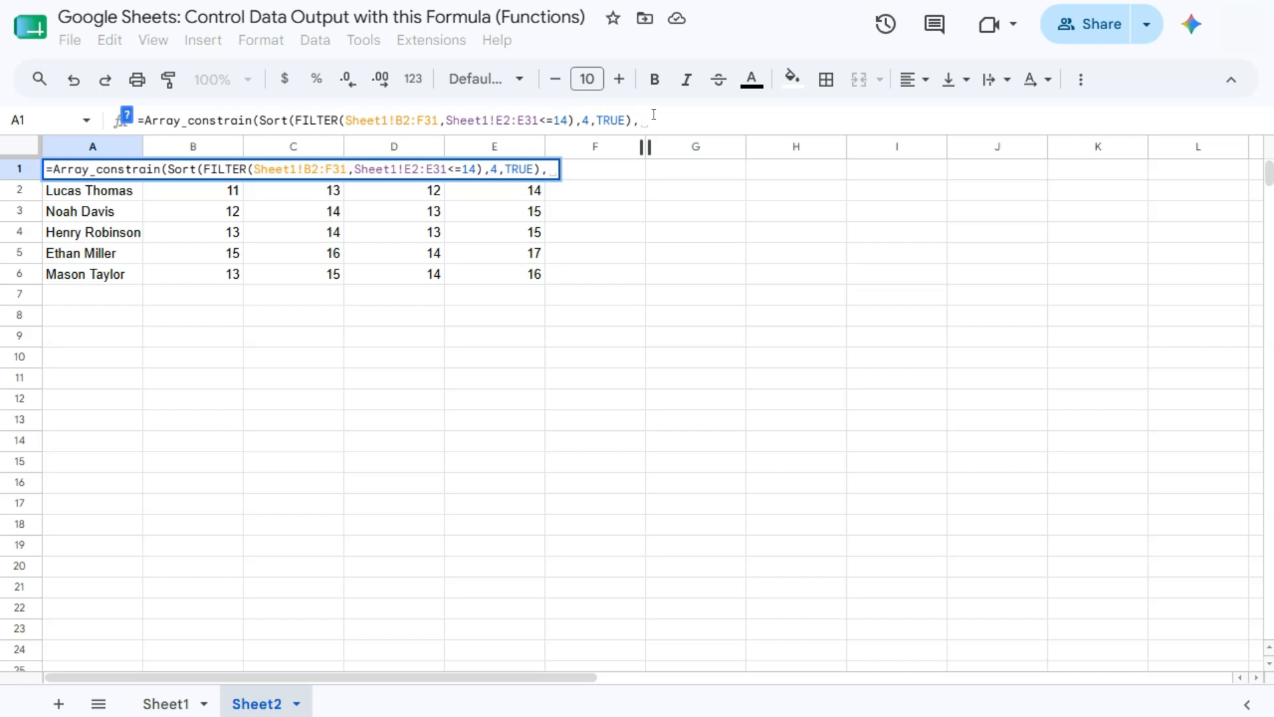
{"action": "type", "text": "3,5)"}
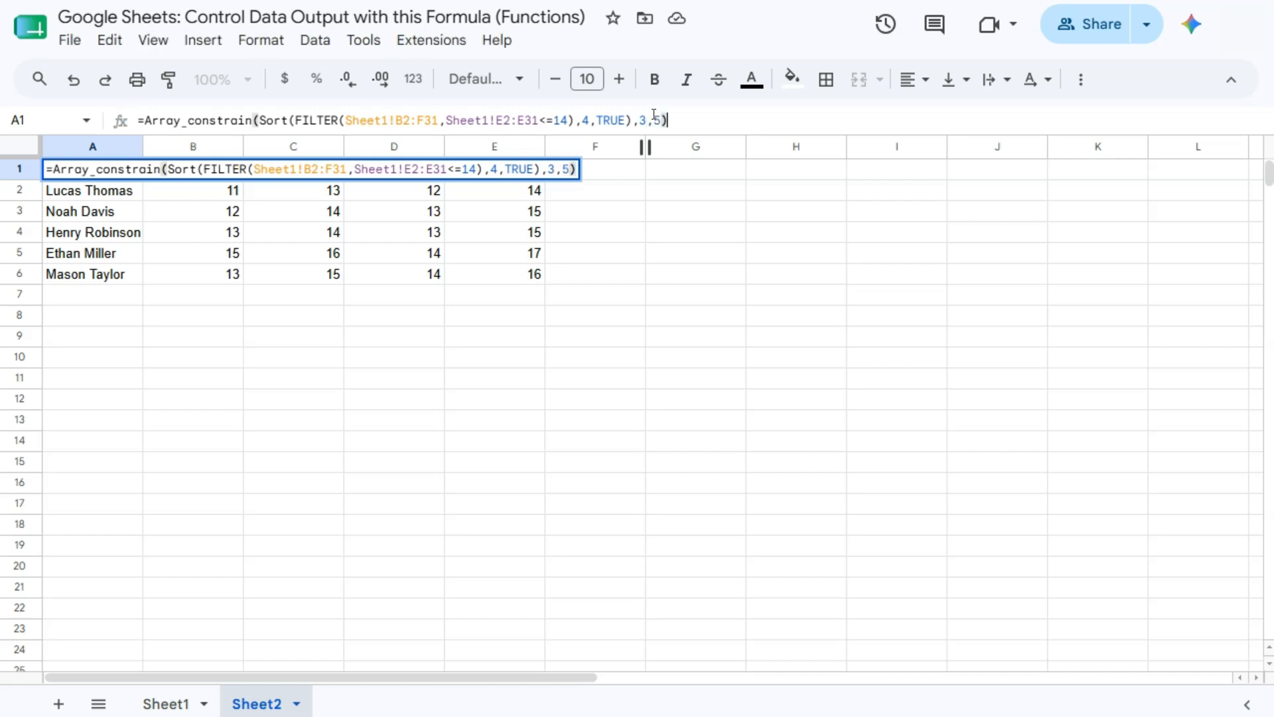
{"action": "key", "text": "Return"}
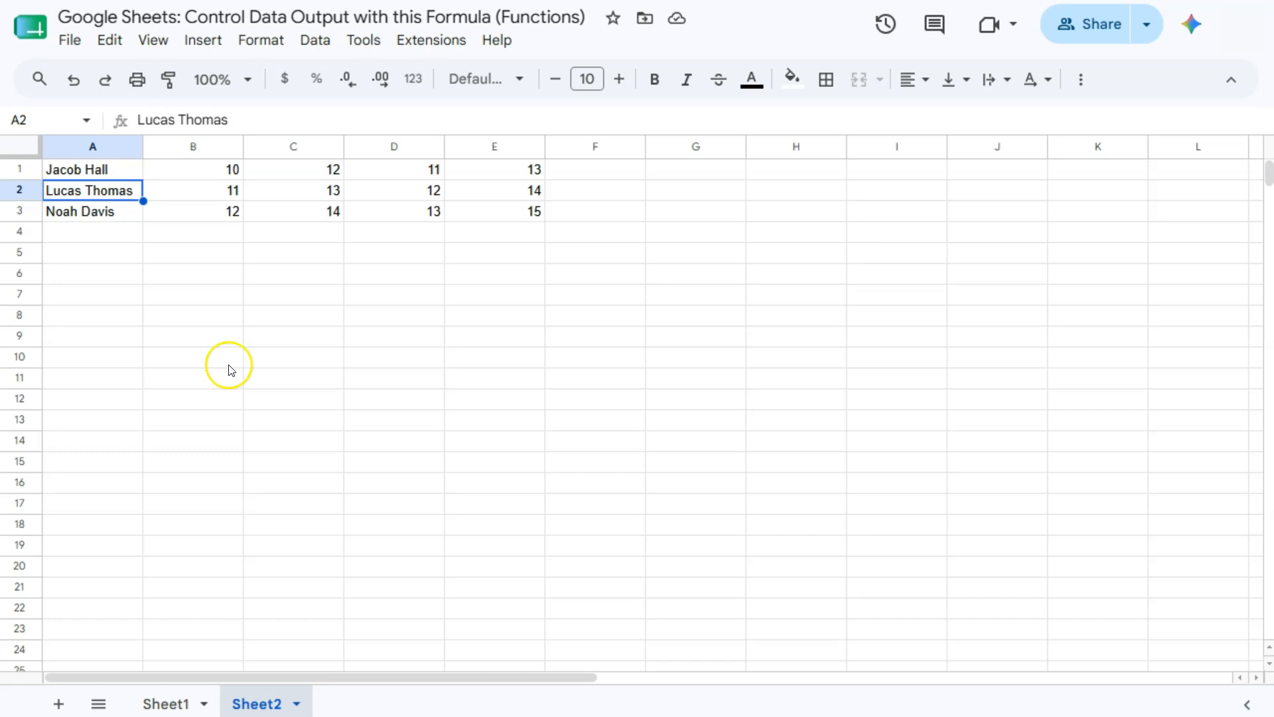
Return to the top of Sheet1 to review the two constrained result tables
{"action": "left_click", "coordinate": [165, 703]}
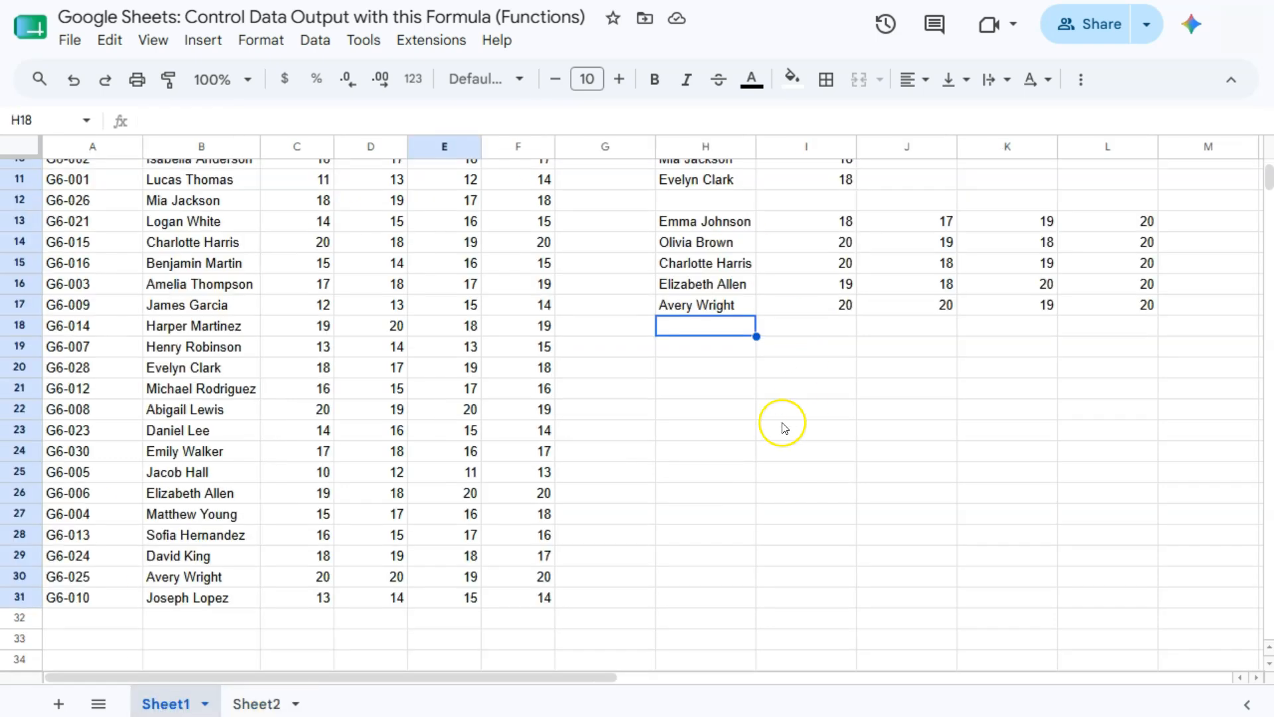
{"action": "scroll", "coordinate": [761, 436], "scroll_direction": "up", "scroll_amount": 3}
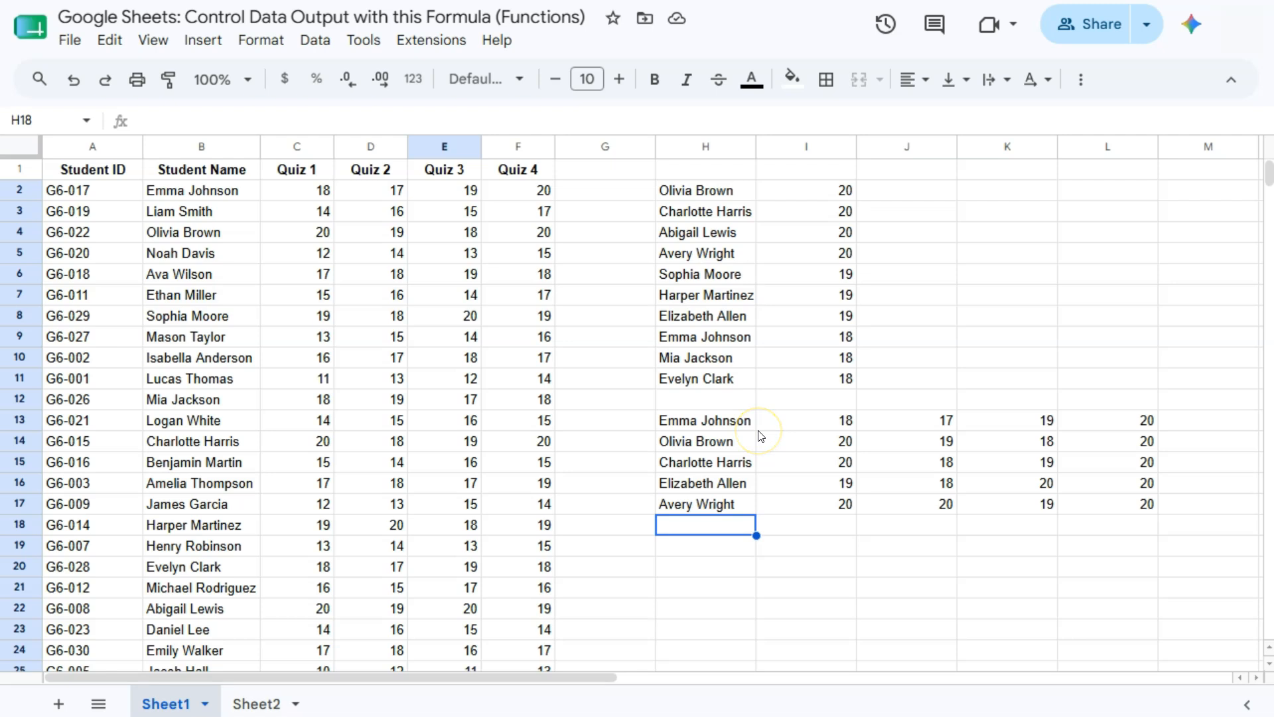